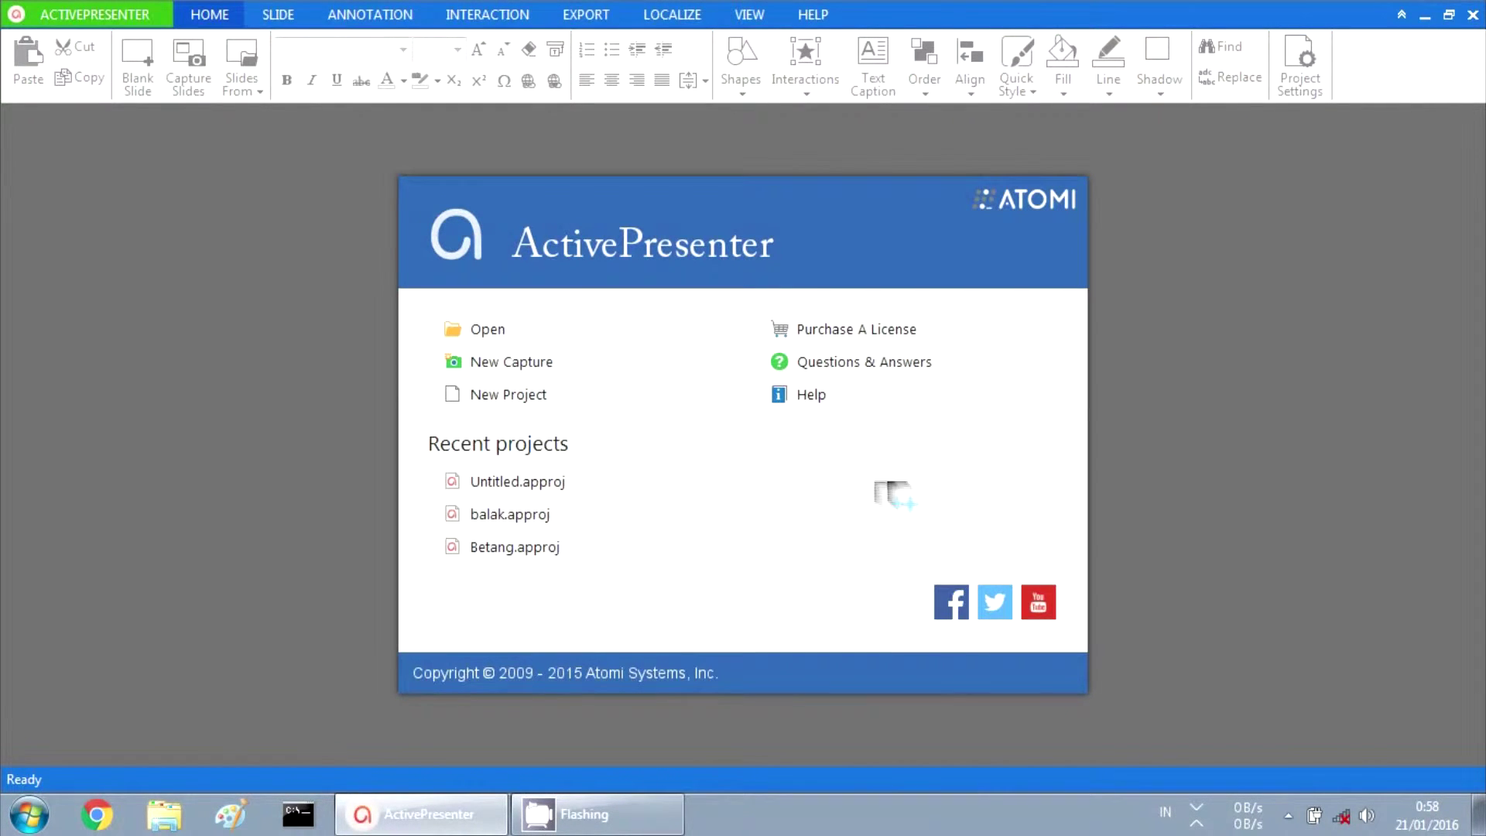
Step: Start a new capture project and pick the Record Movie/Streaming Video profile
left_click(542, 367)
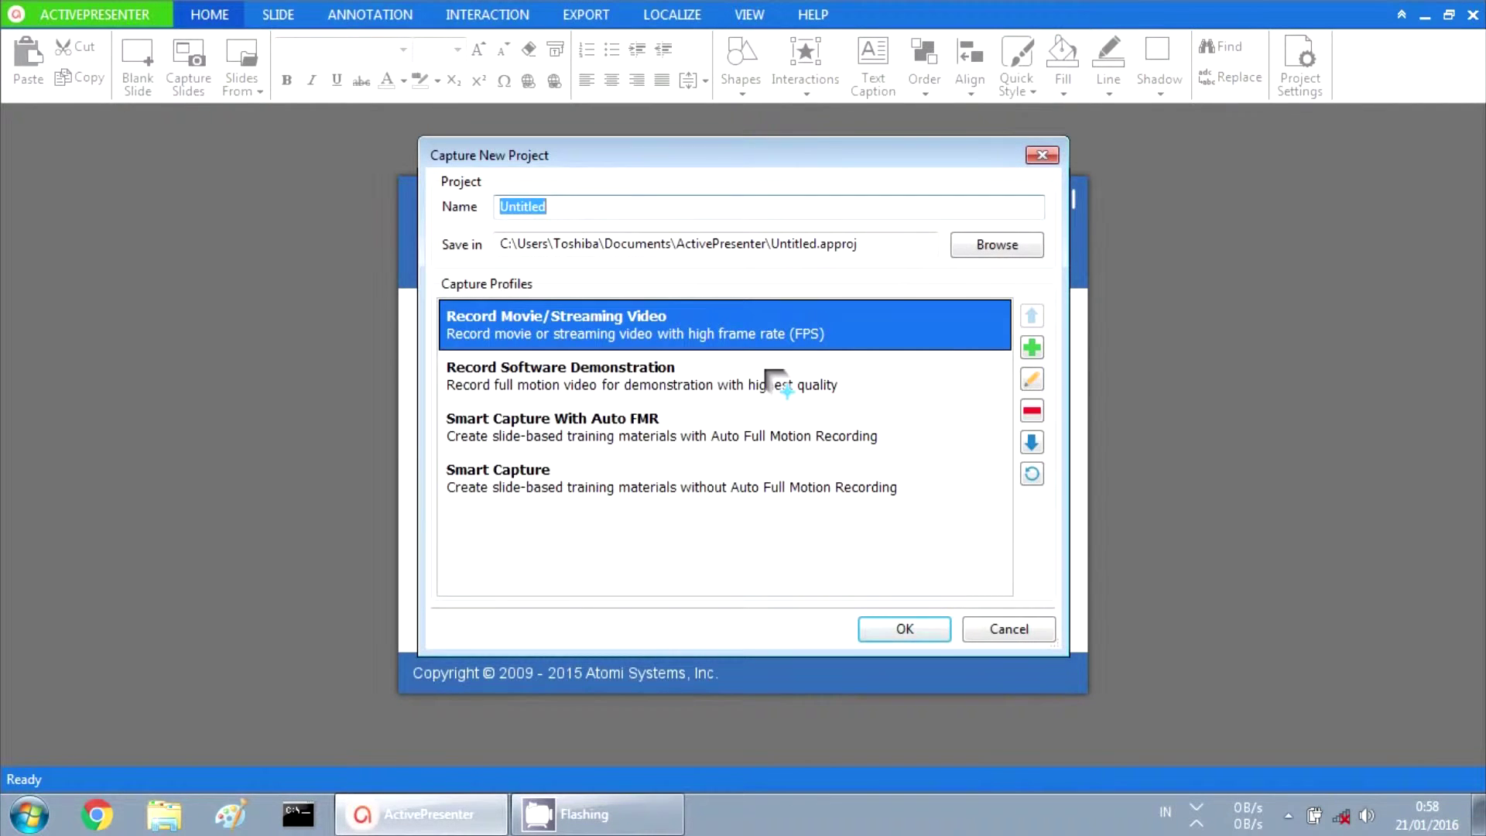
left_click(767, 375)
left_click(767, 330)
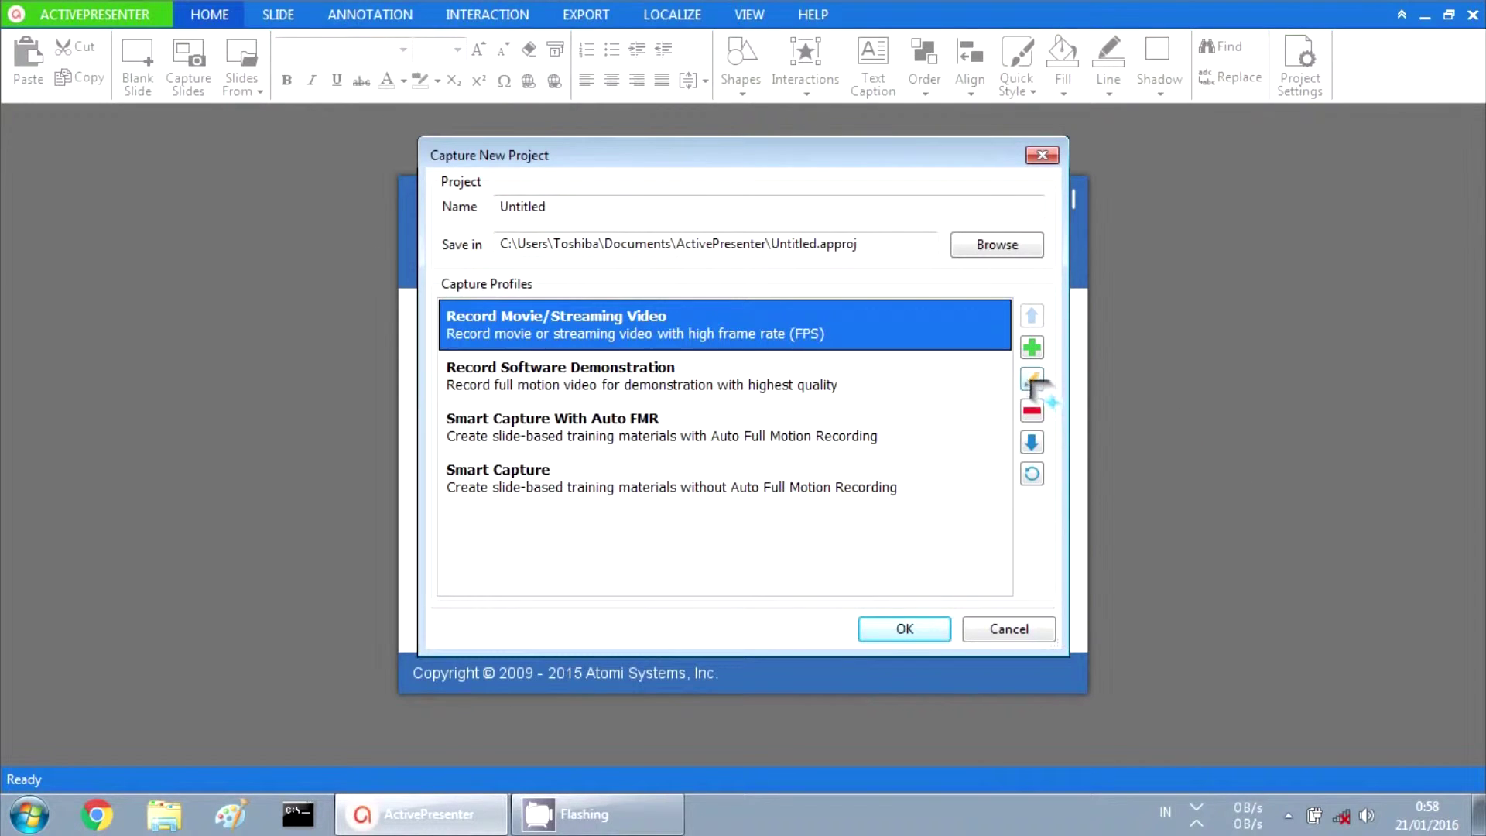
Step: Check the profile's H.264, 60 fps, 48000 Hz stereo audio/video settings and save them
left_click(1032, 379)
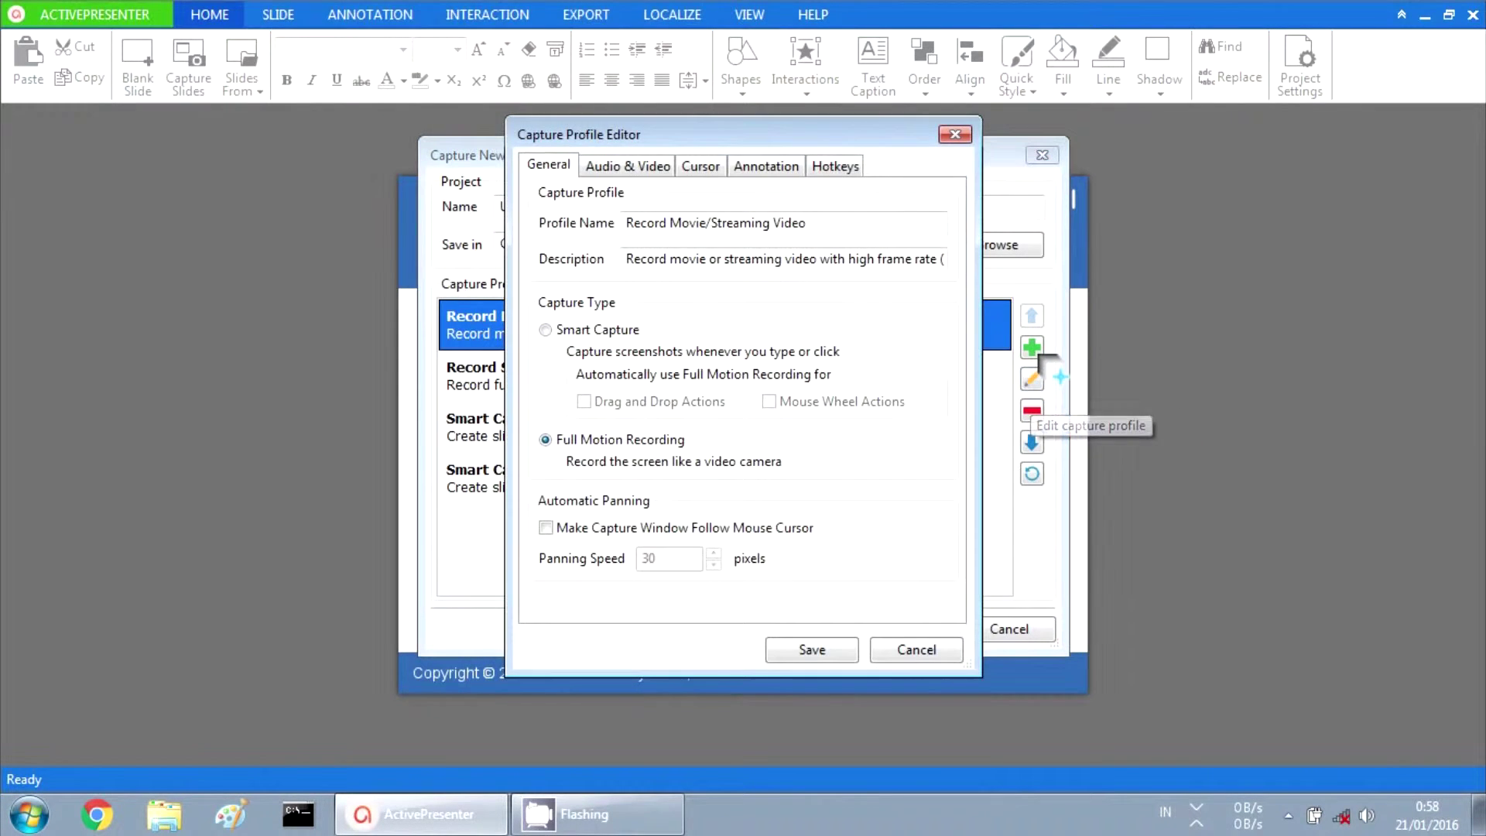
left_click(662, 166)
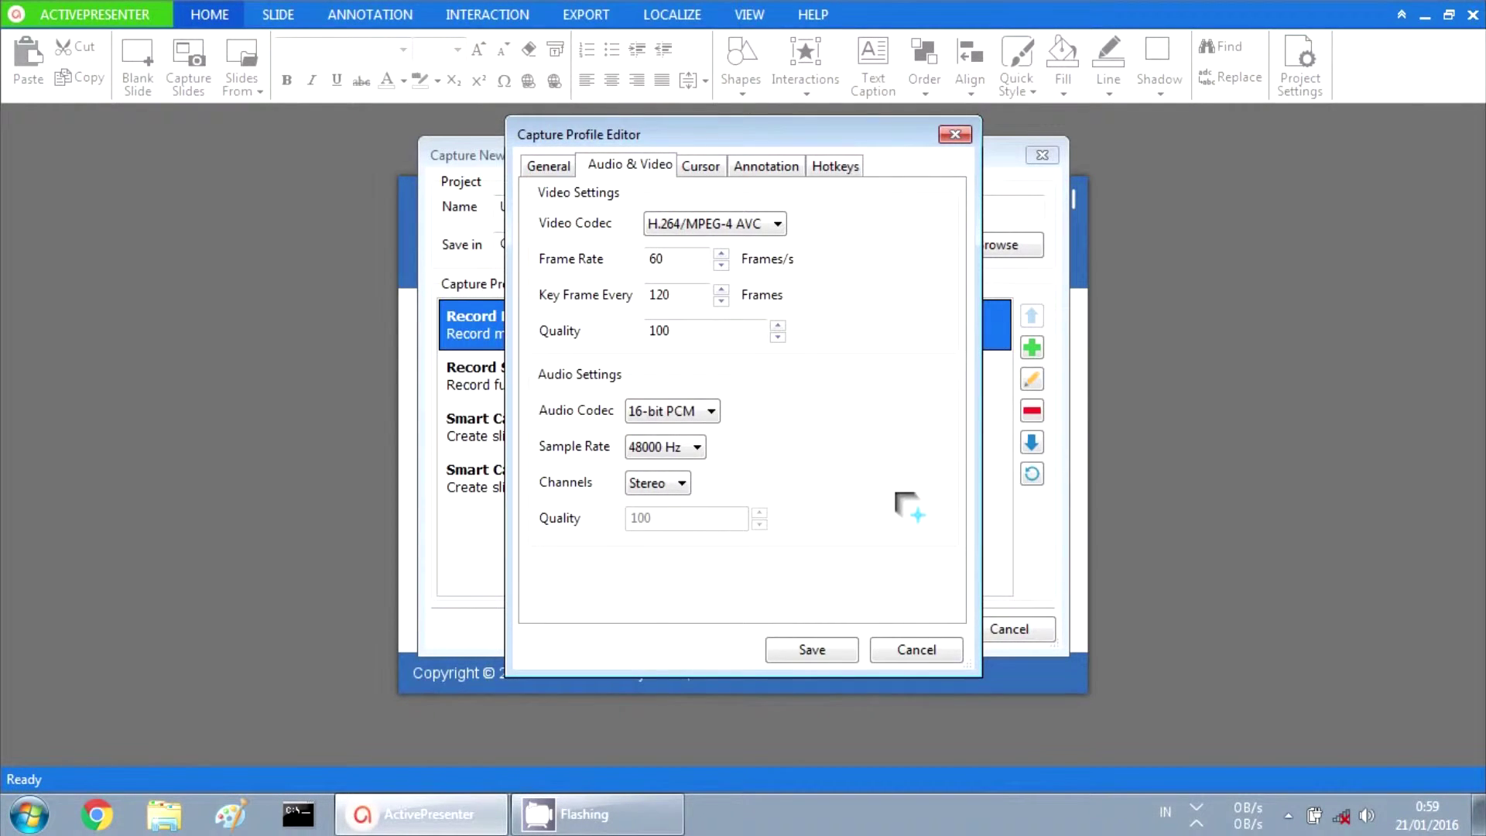
left_click(813, 650)
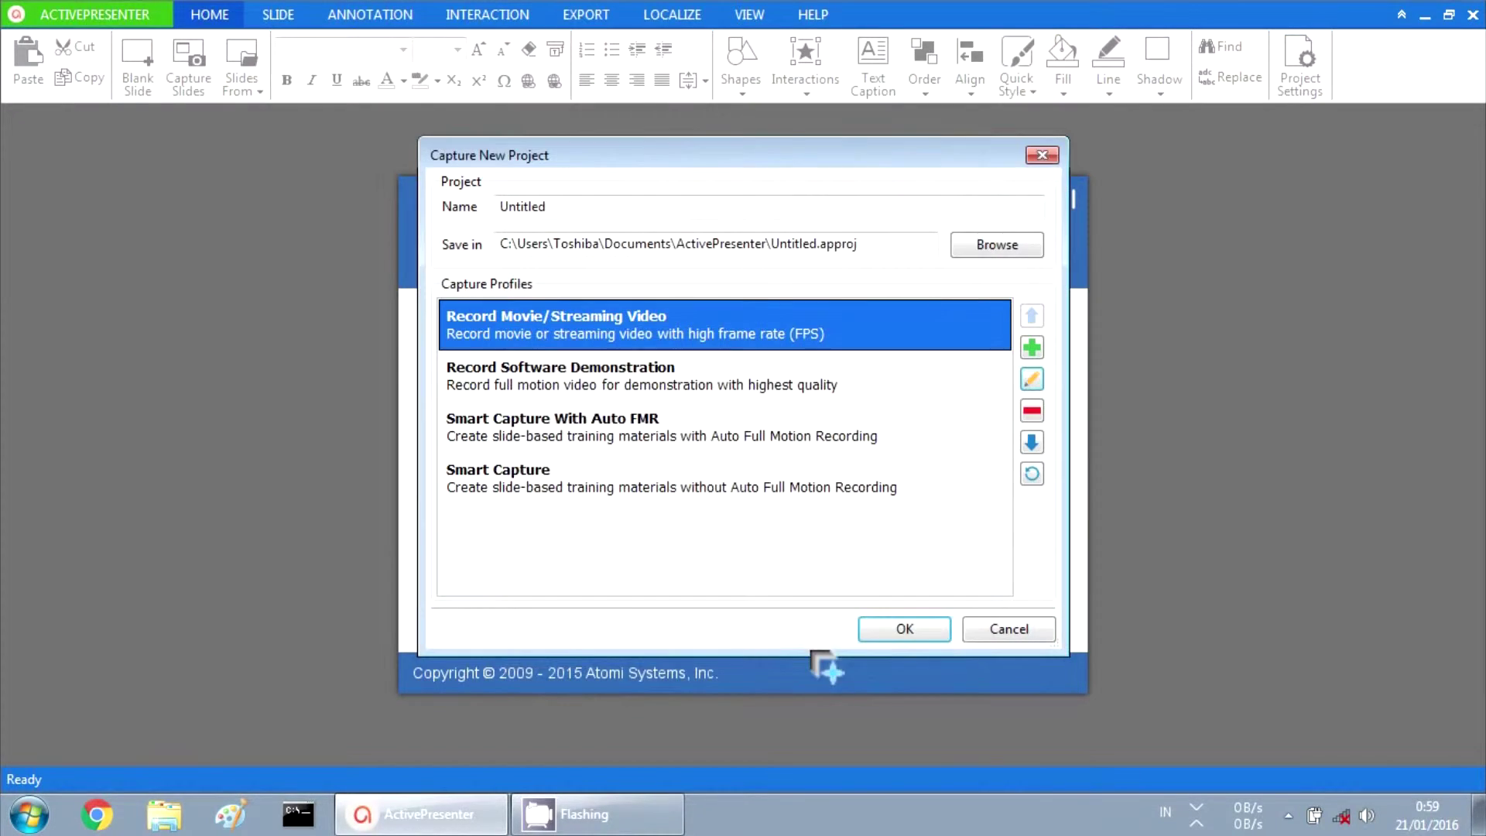
Step: Confirm overwriting the profile, move the capture toolbar aside, and choose a Custom capture area
left_click(911, 632)
left_click(812, 405)
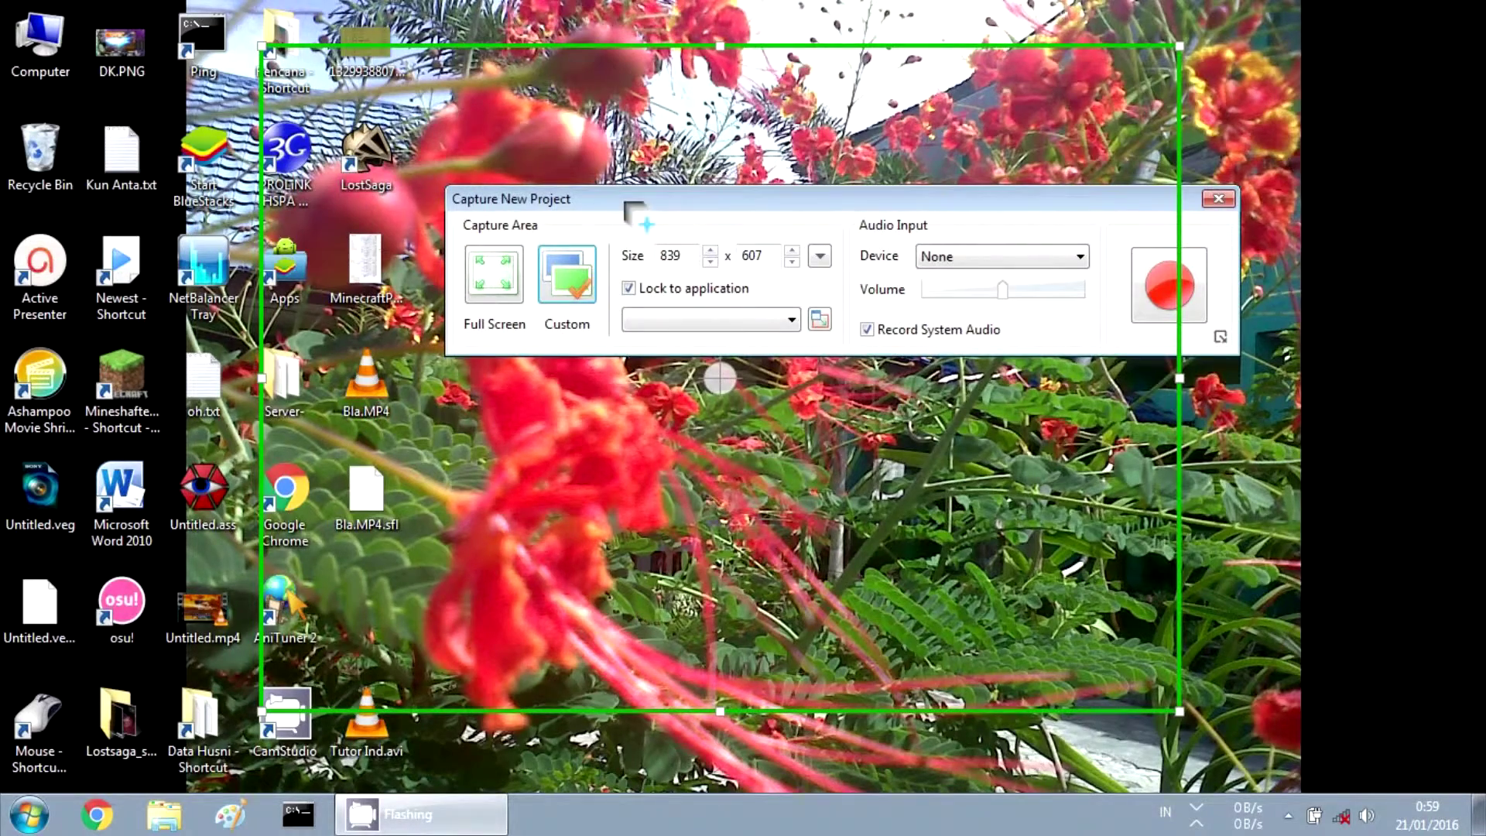
left_click_drag(624, 202, 476, 182)
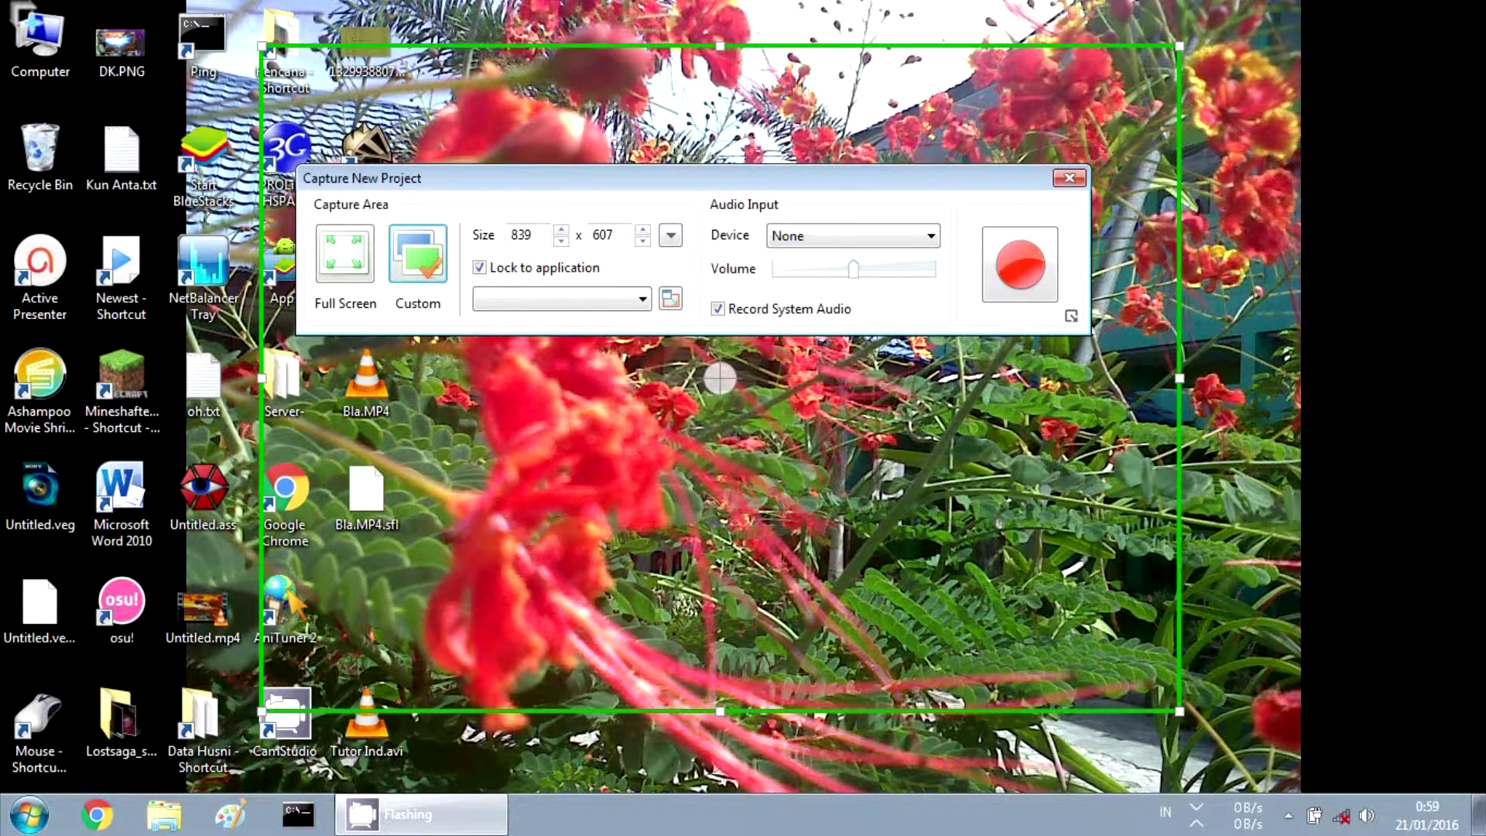
mouse_move(24, 14)
left_mouse_down()
mouse_move(1228, 787)
mouse_move(462, 278)
left_mouse_up()
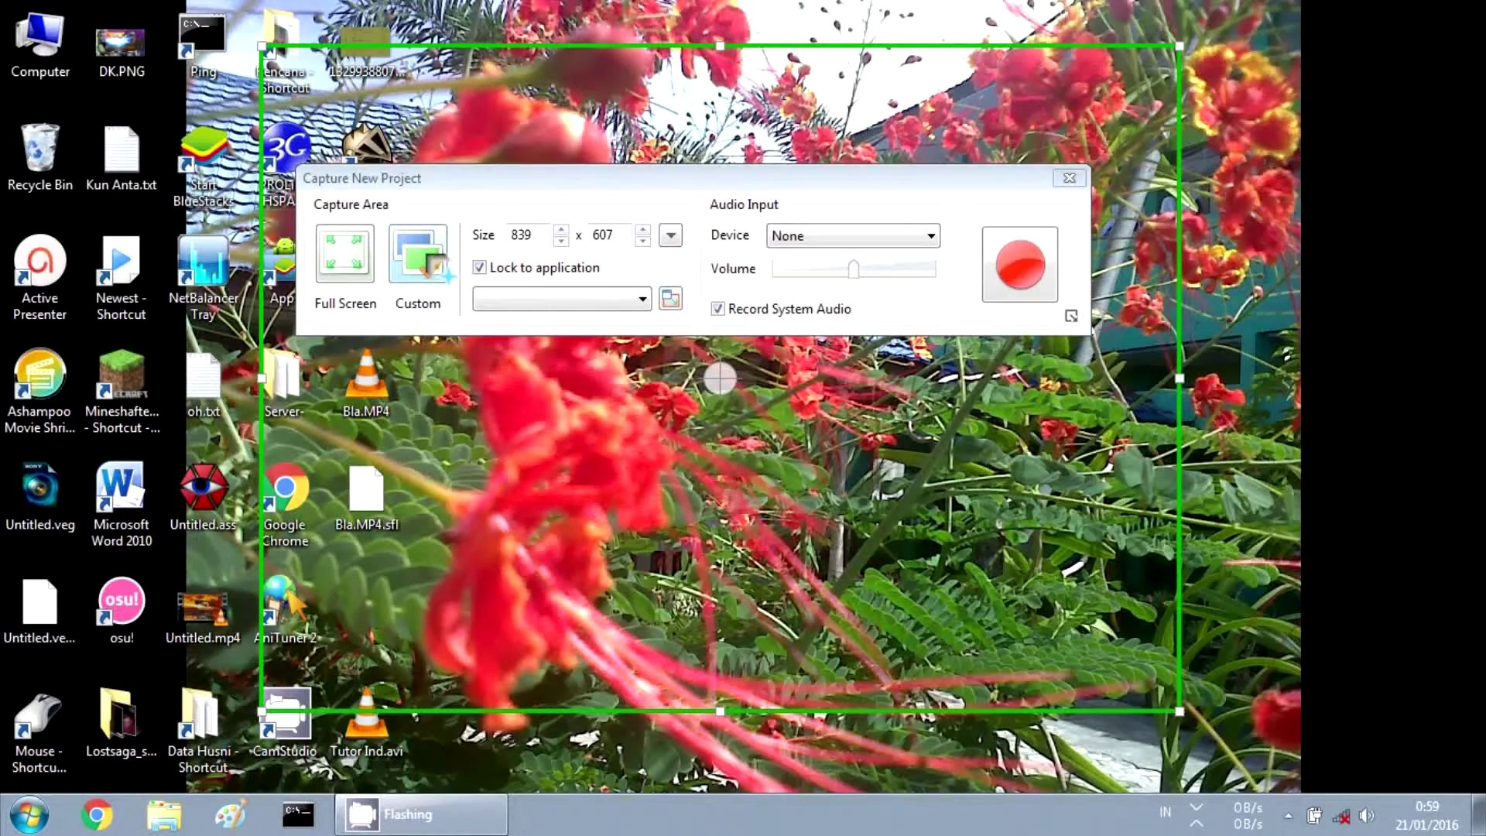
left_click(440, 264)
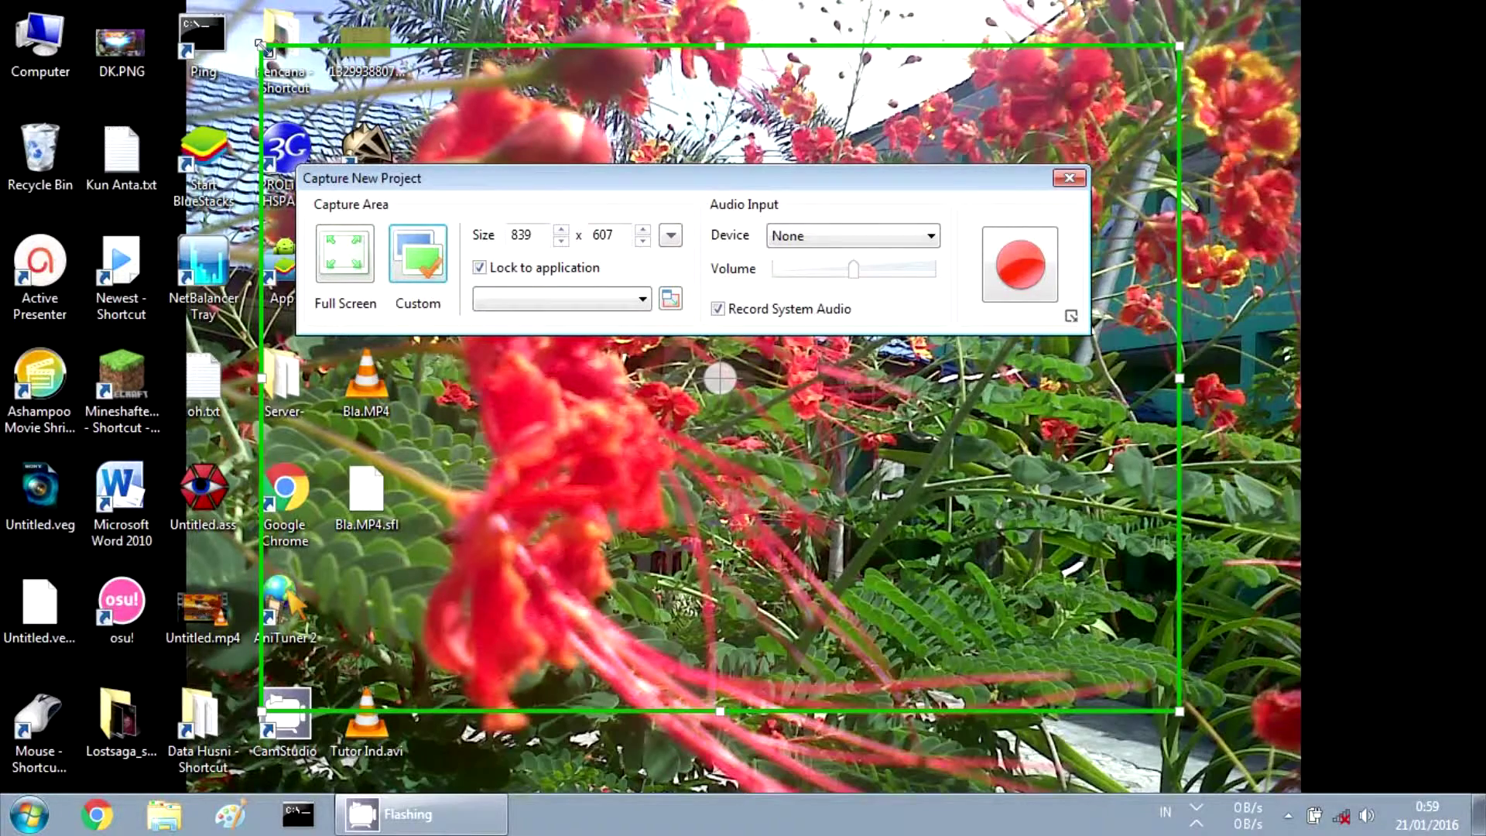
Step: Drag the green capture frame's top-left corner outward until the size reads 898 × 628
left_click_drag(259, 45, 195, 22)
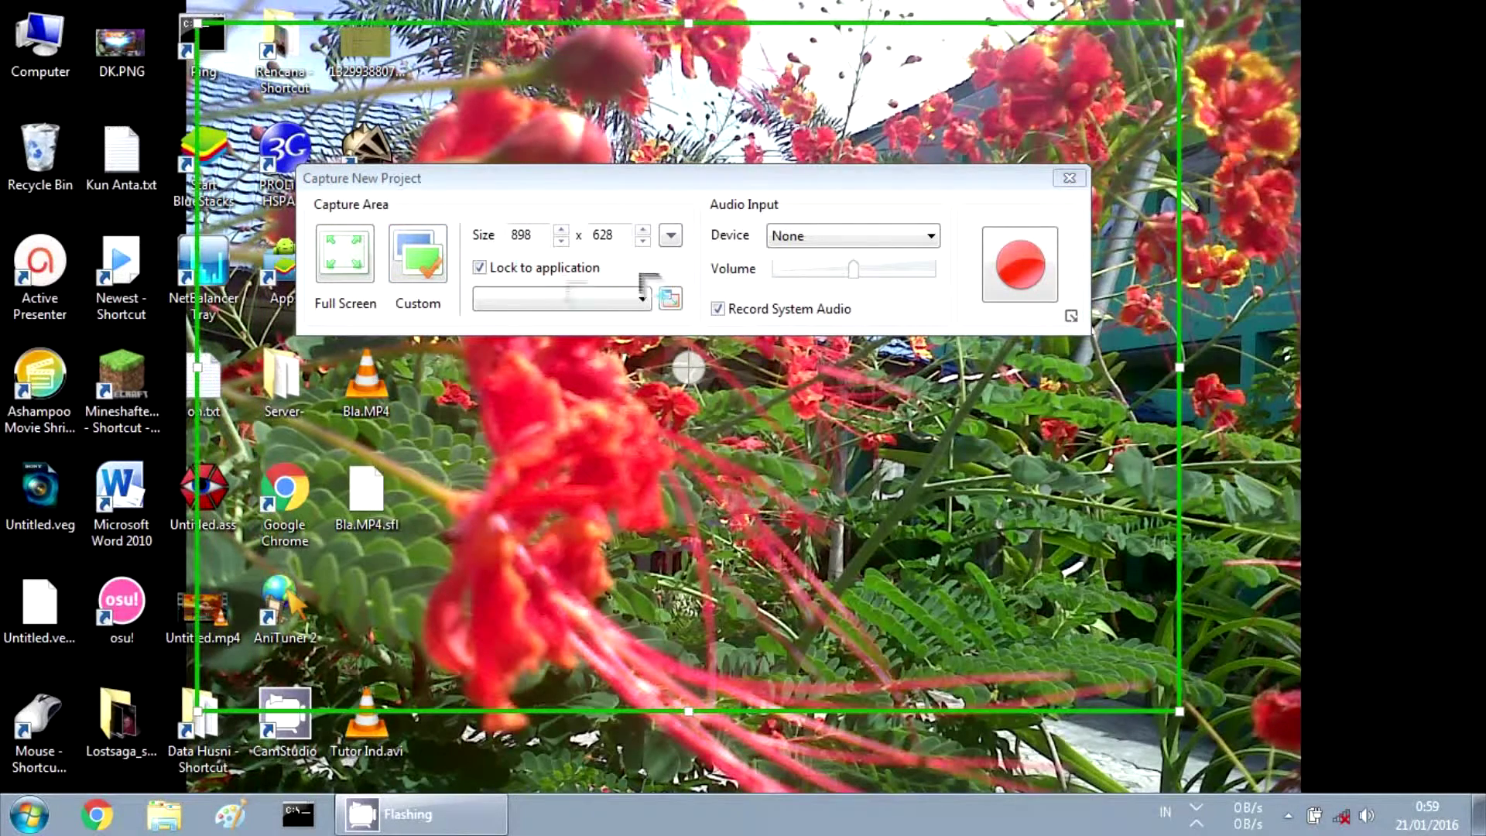
left_click_drag(669, 299, 555, 291)
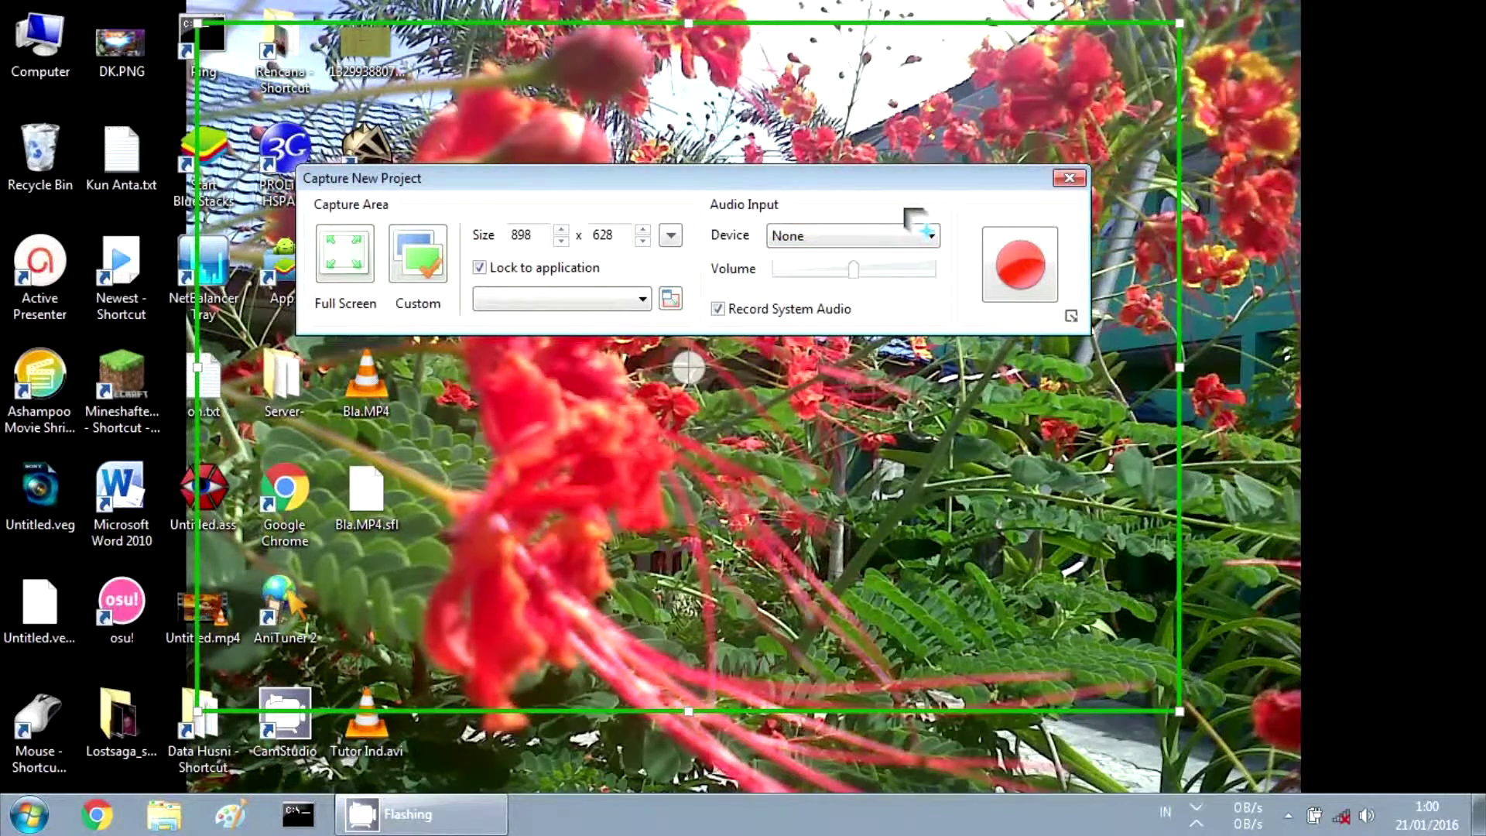
left_click_drag(978, 180, 985, 195)
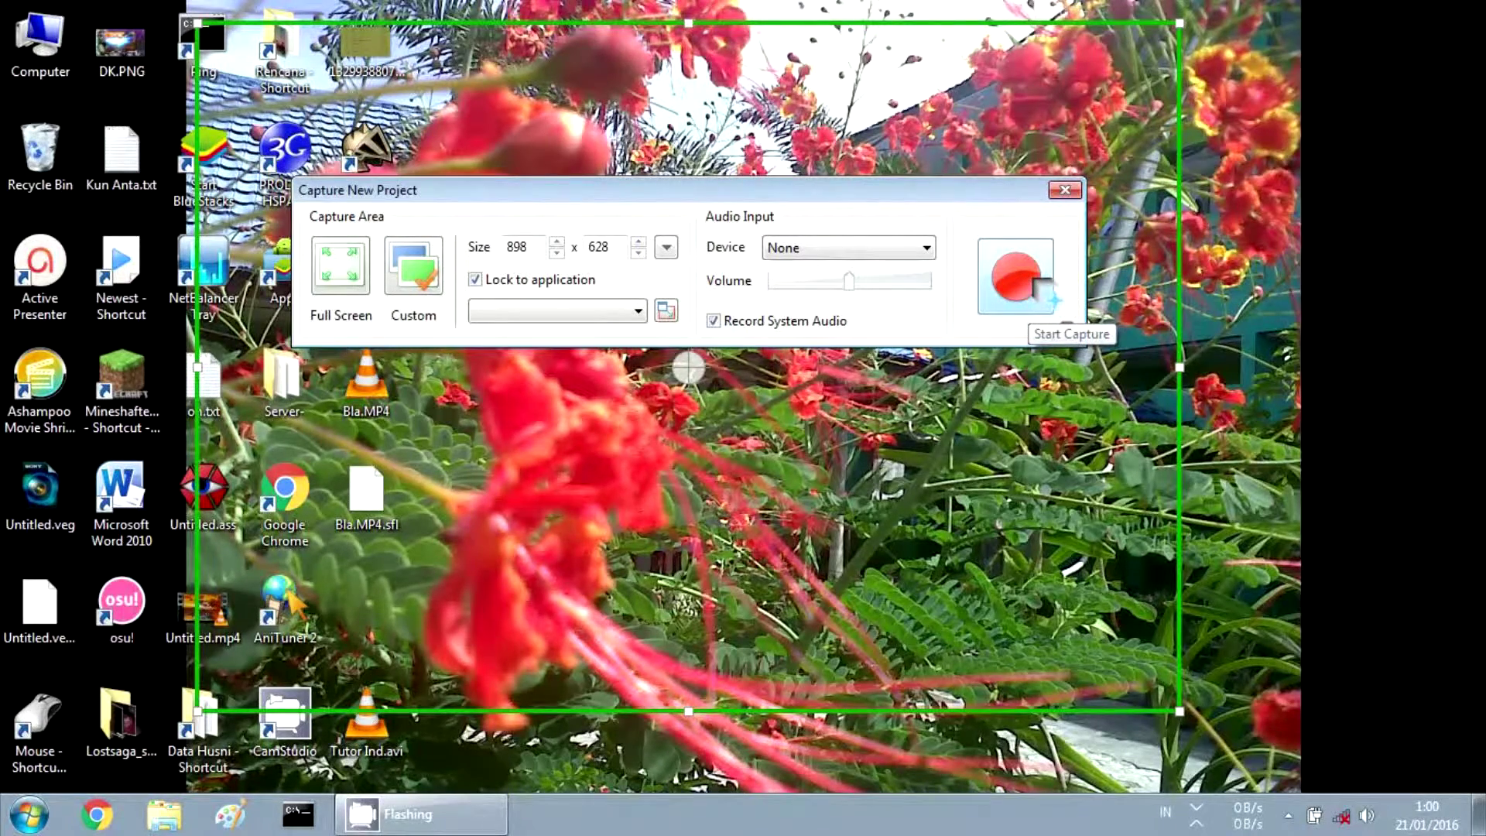
Step: Record the selected area for 17 seconds, stopping with Ctrl+End to load it as a slide
left_click(1045, 296)
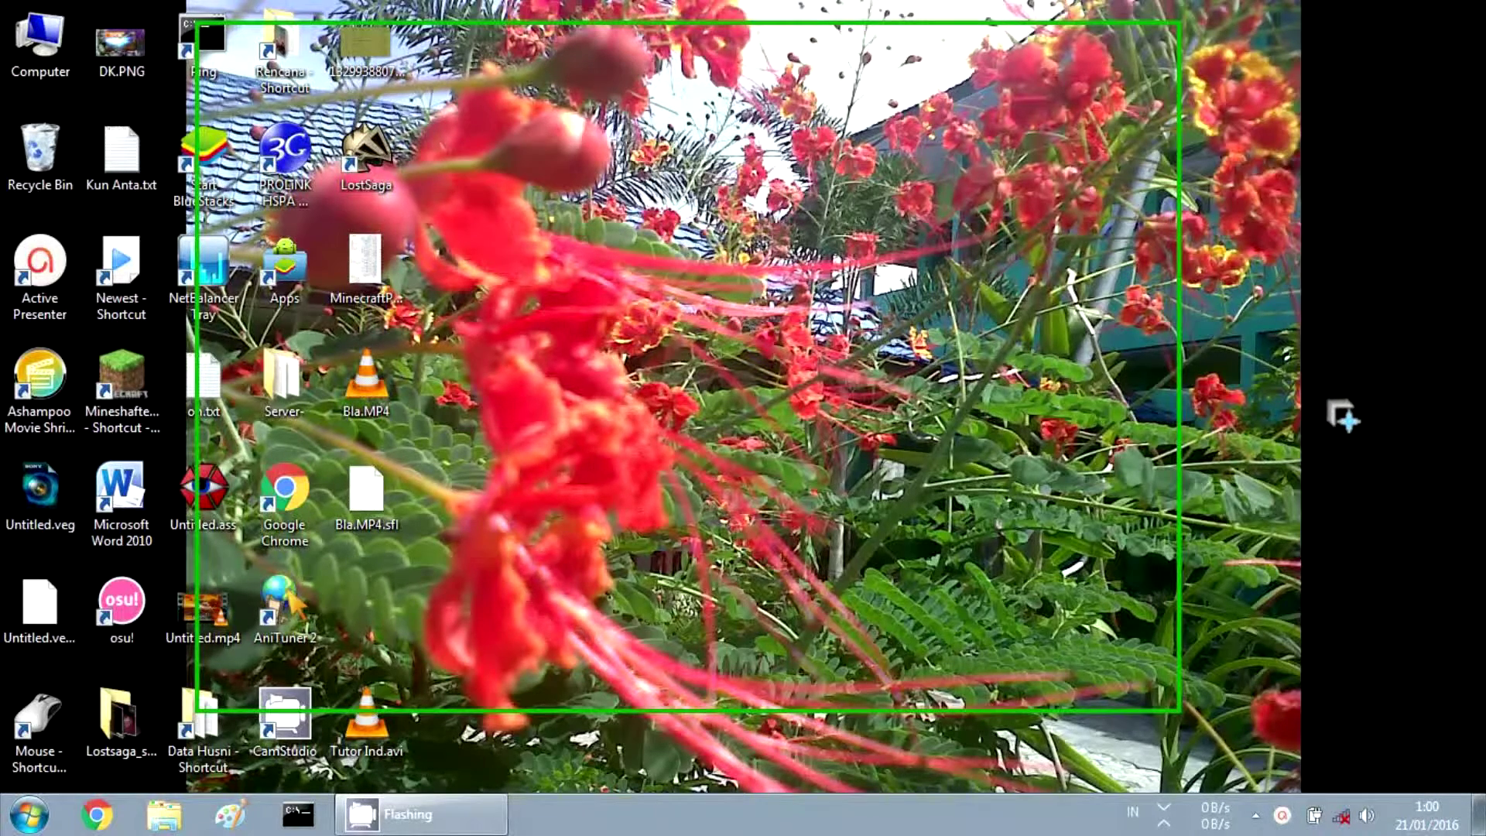
key("ctrl+End")
key("ctrl+End")
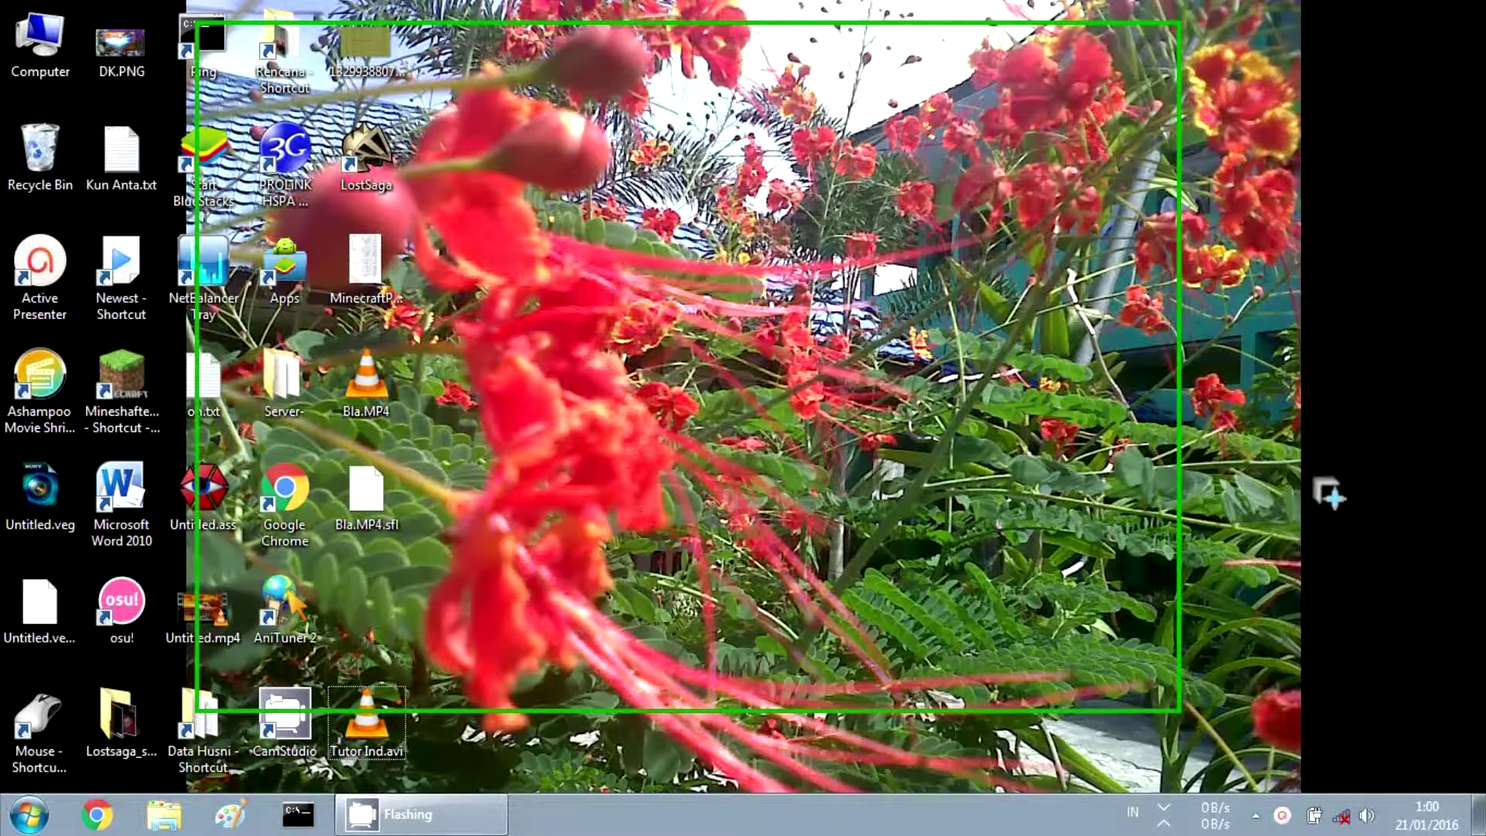
key("ctrl+End")
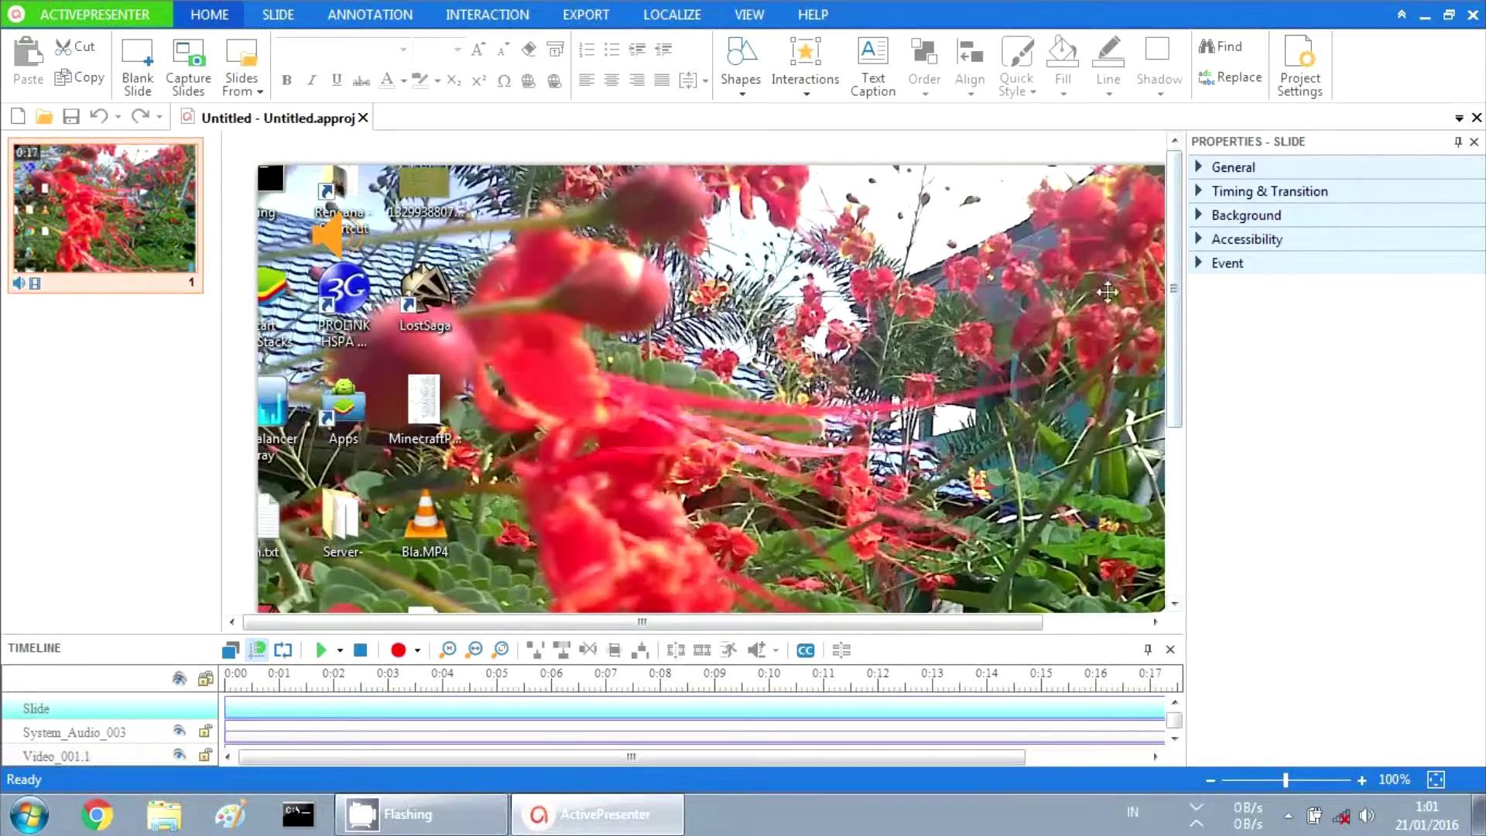
scroll(1184, 321, "down", 1)
scroll(1183, 406, "down", 1)
scroll(1184, 407, "down", 2)
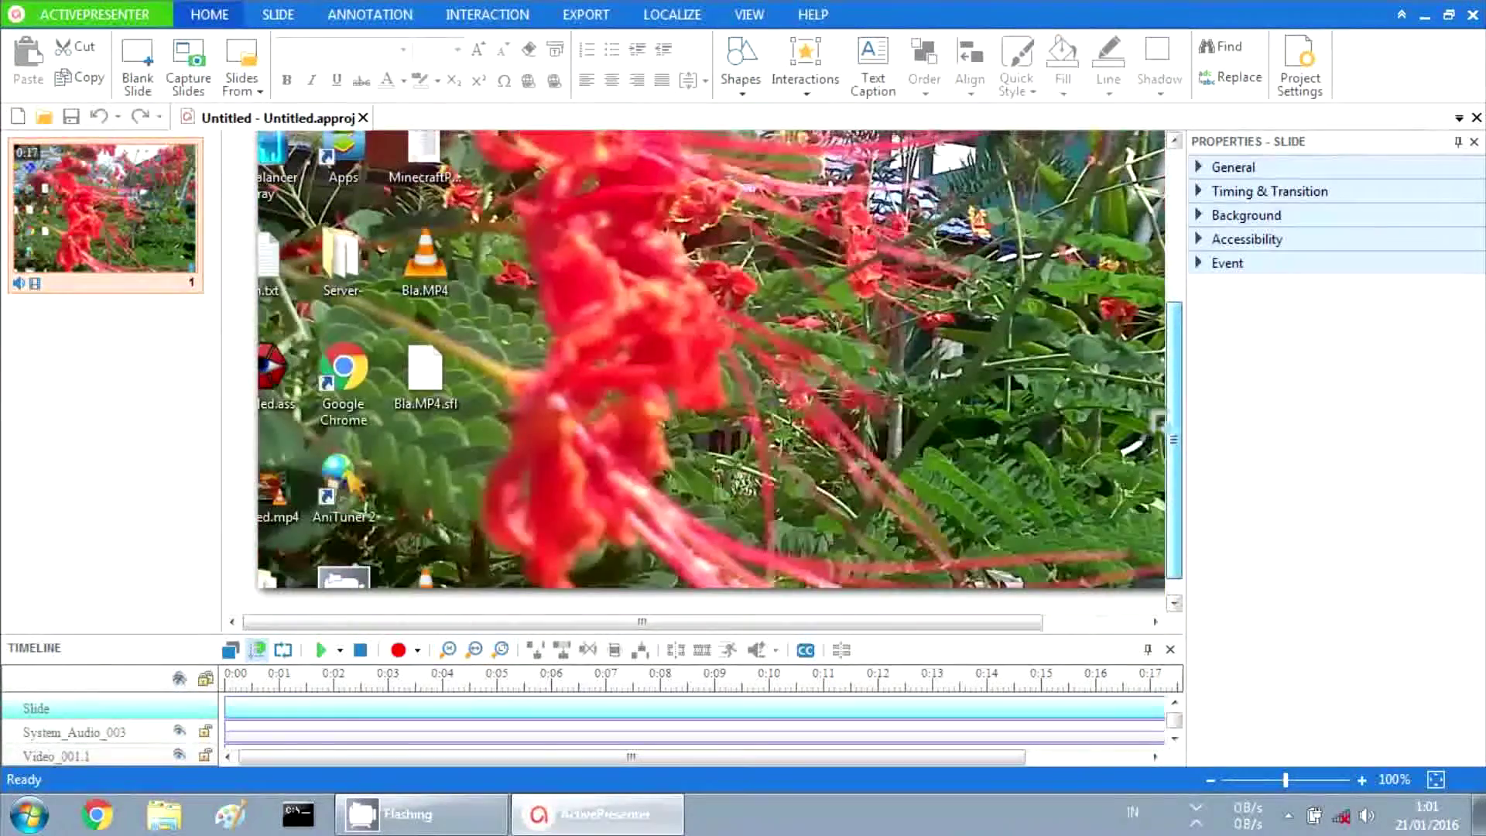
scroll(1191, 269, "up", 3)
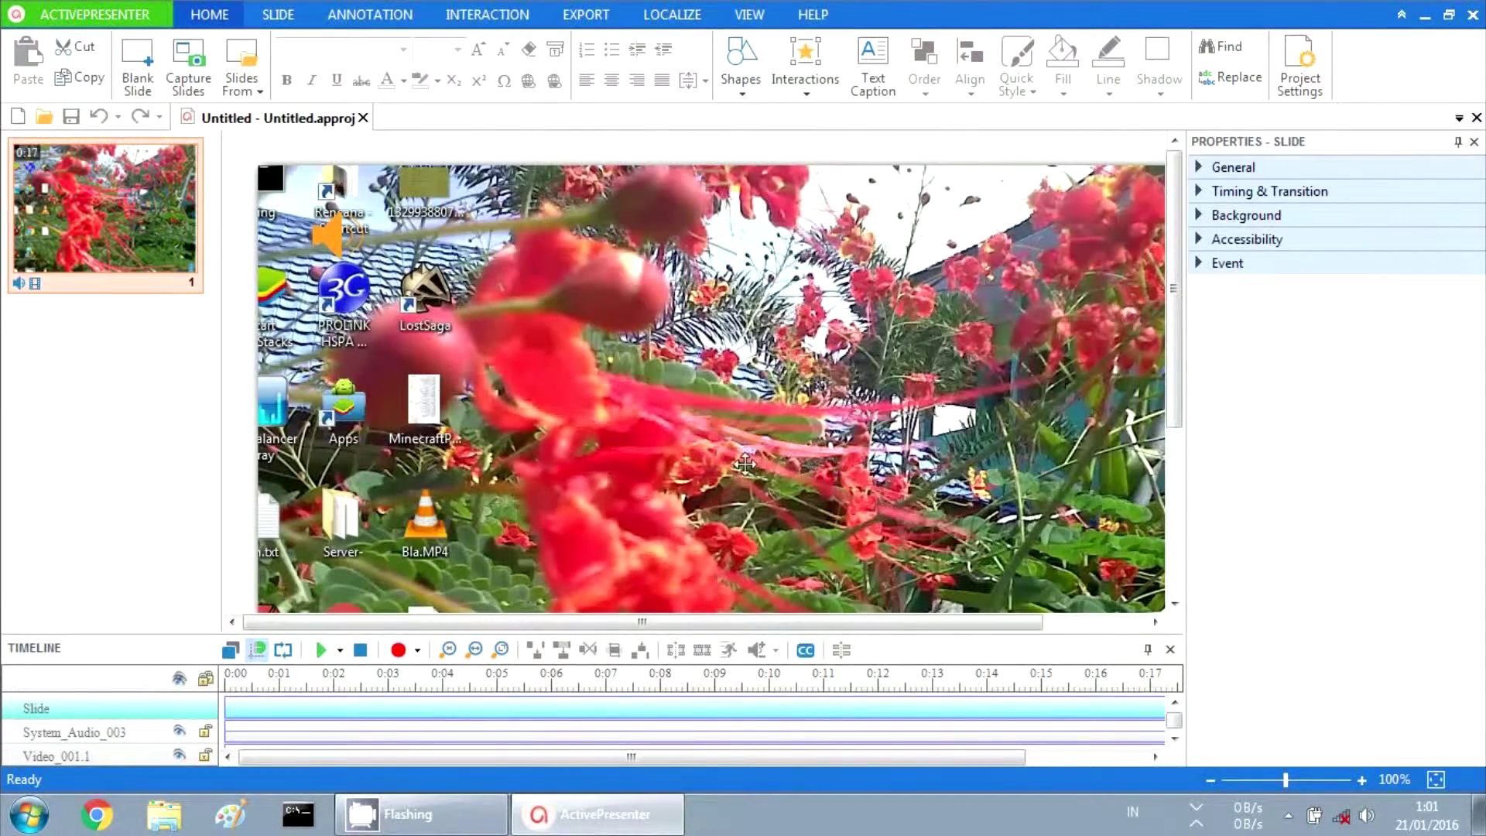
Step: Drag the captured video down until its bottom edge meets the slide's bottom, then deselect it
mouse_move(744, 464)
left_mouse_down()
mouse_move(670, 378)
mouse_move(711, 432)
left_mouse_up()
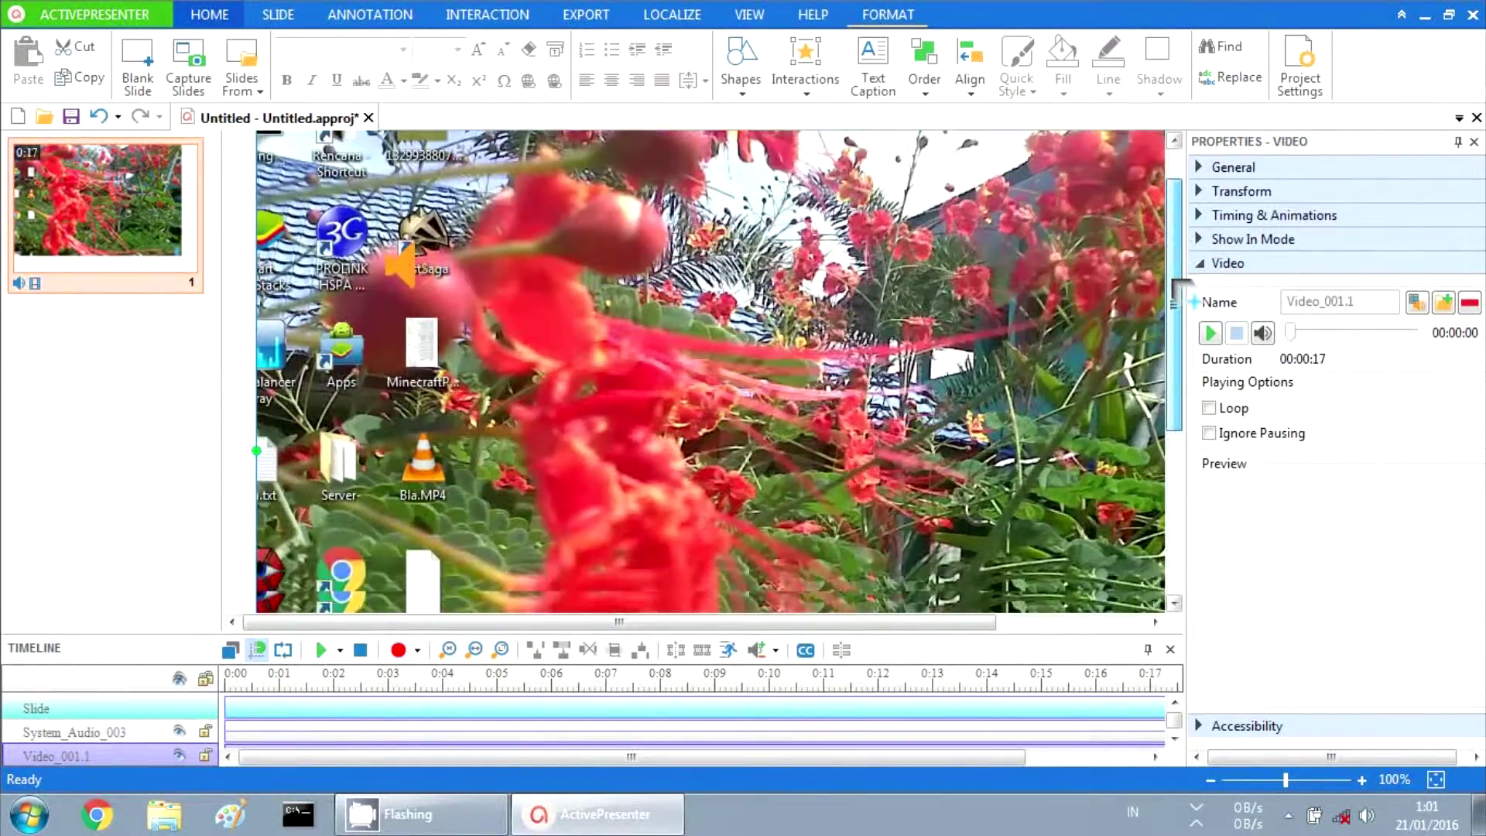
left_click_drag(1176, 238, 1175, 435)
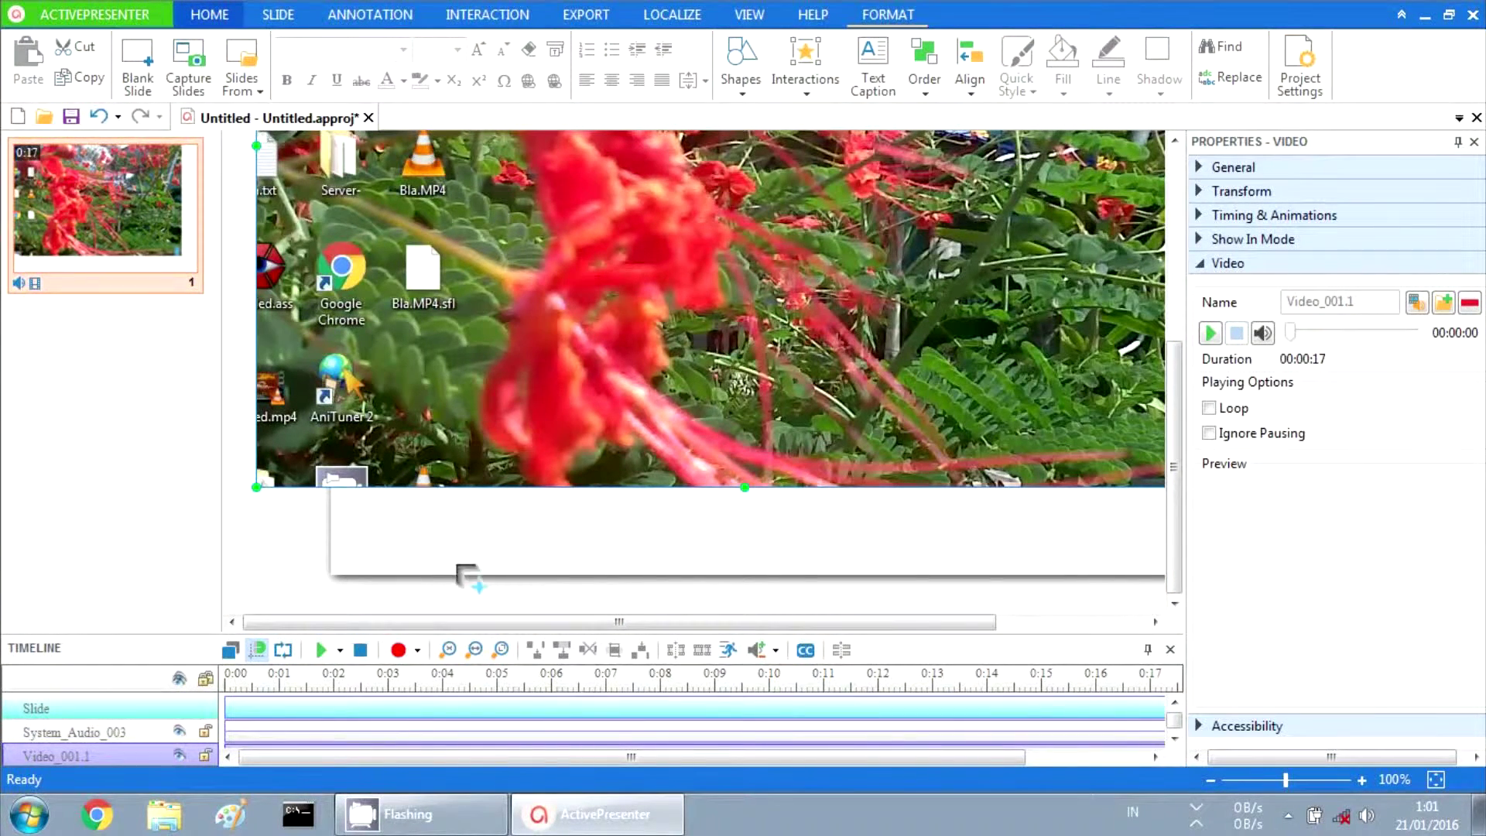
left_click(483, 547)
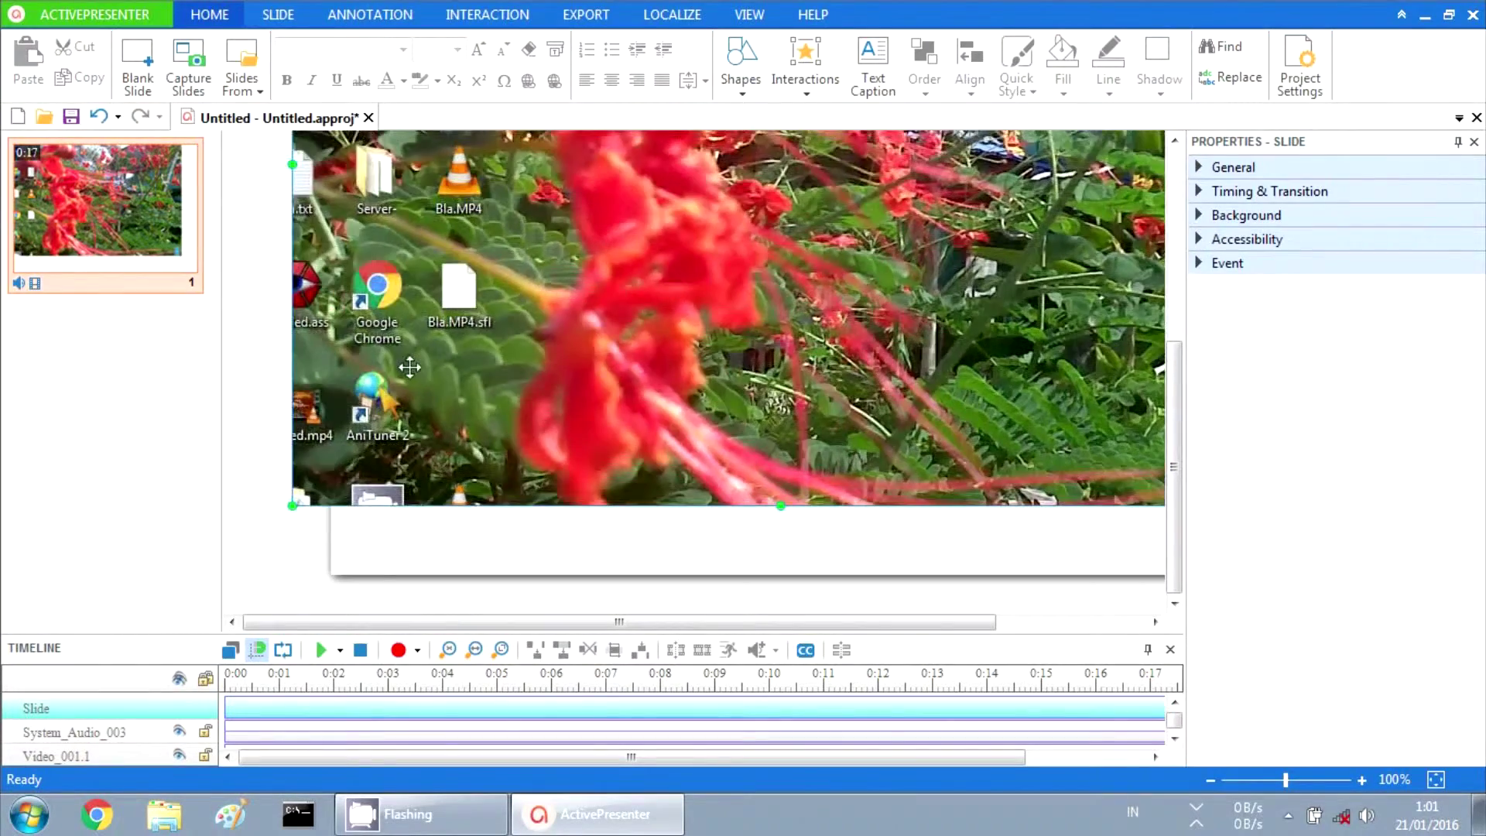
left_click_drag(371, 347, 428, 423)
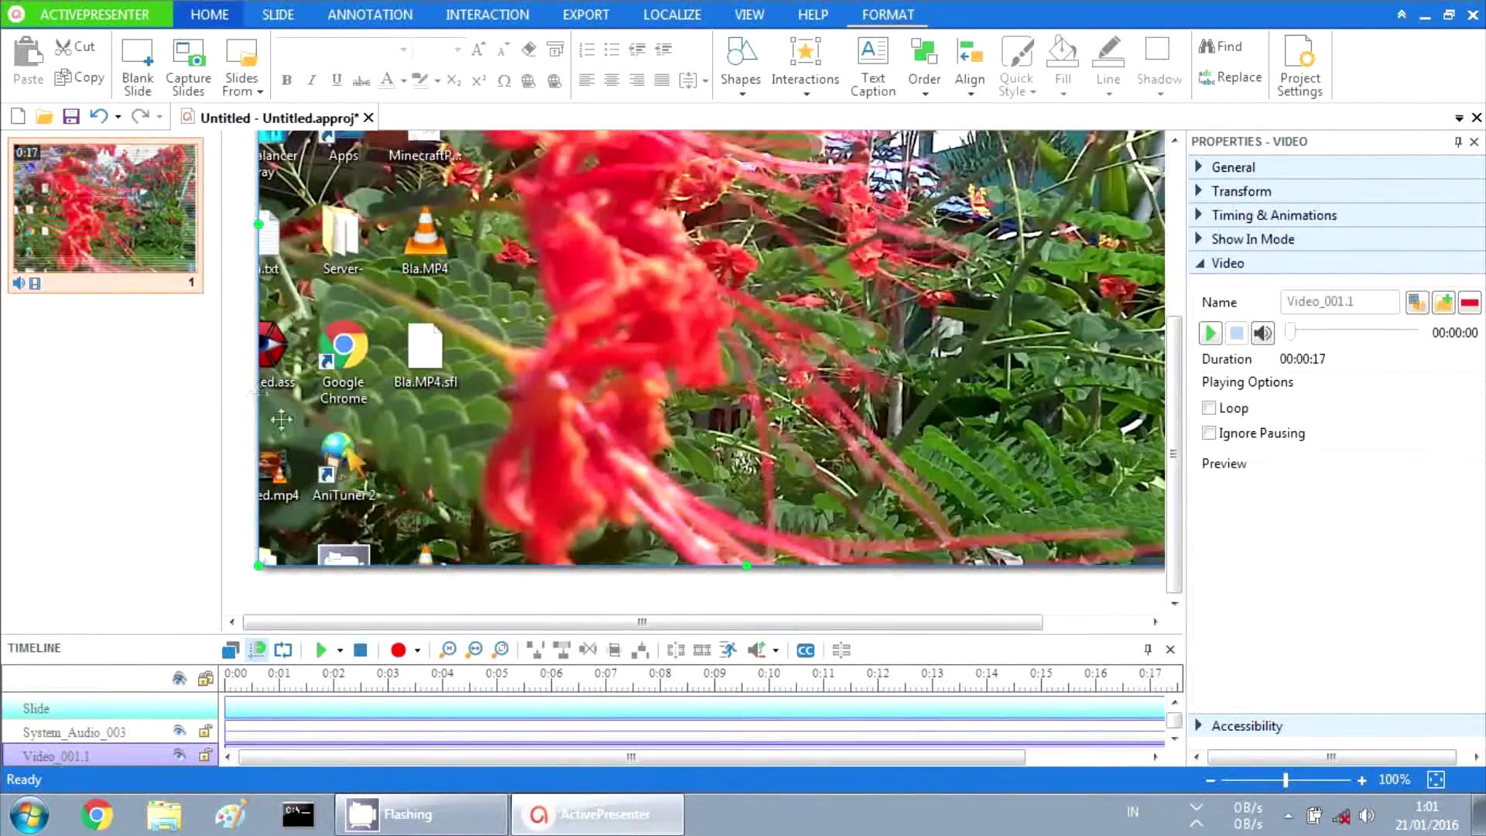
left_click(435, 612)
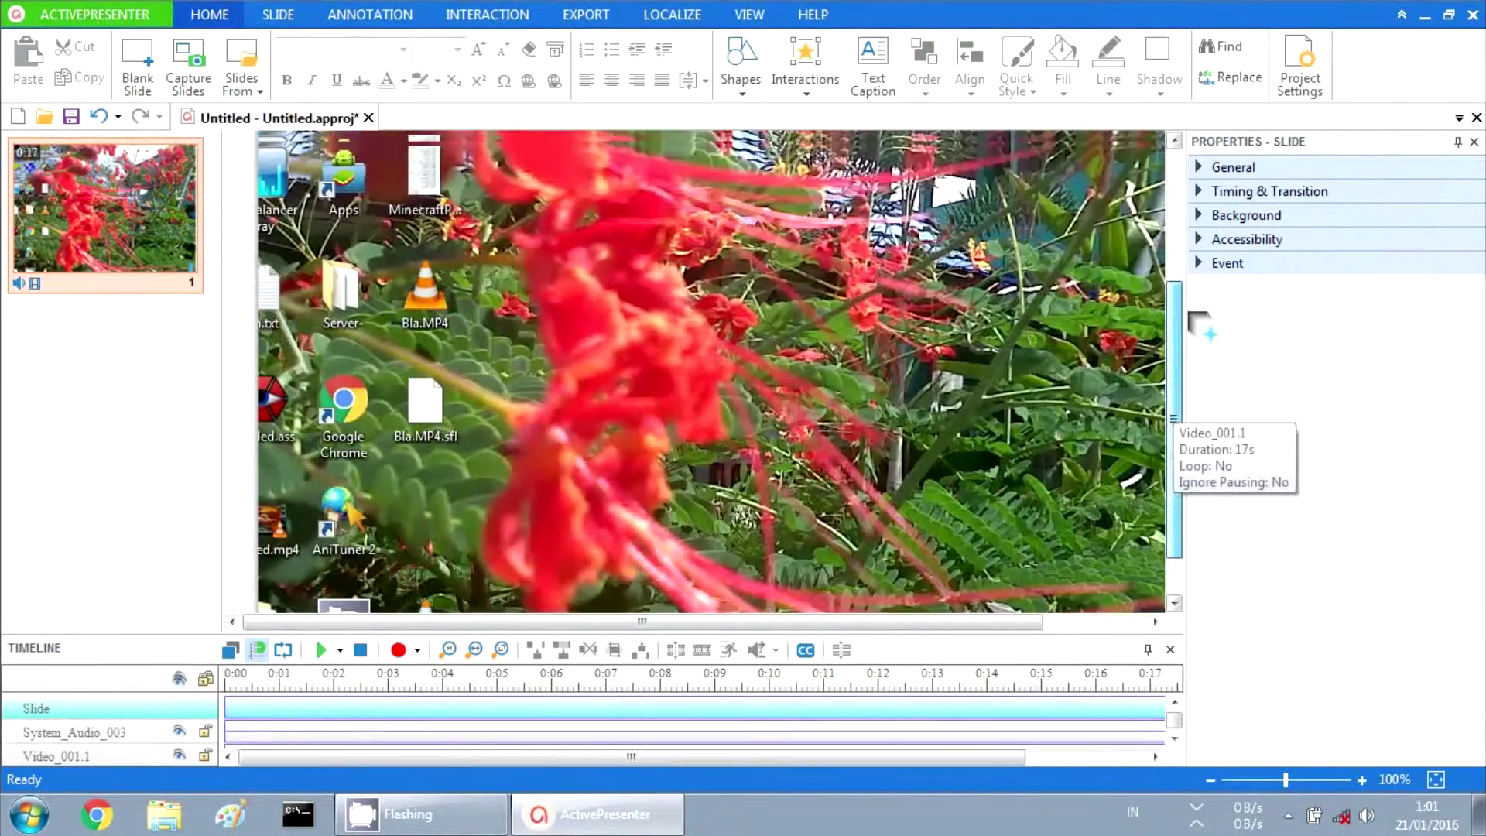
mouse_move(1174, 378)
left_mouse_down()
mouse_move(1198, 293)
mouse_move(1175, 232)
left_mouse_up()
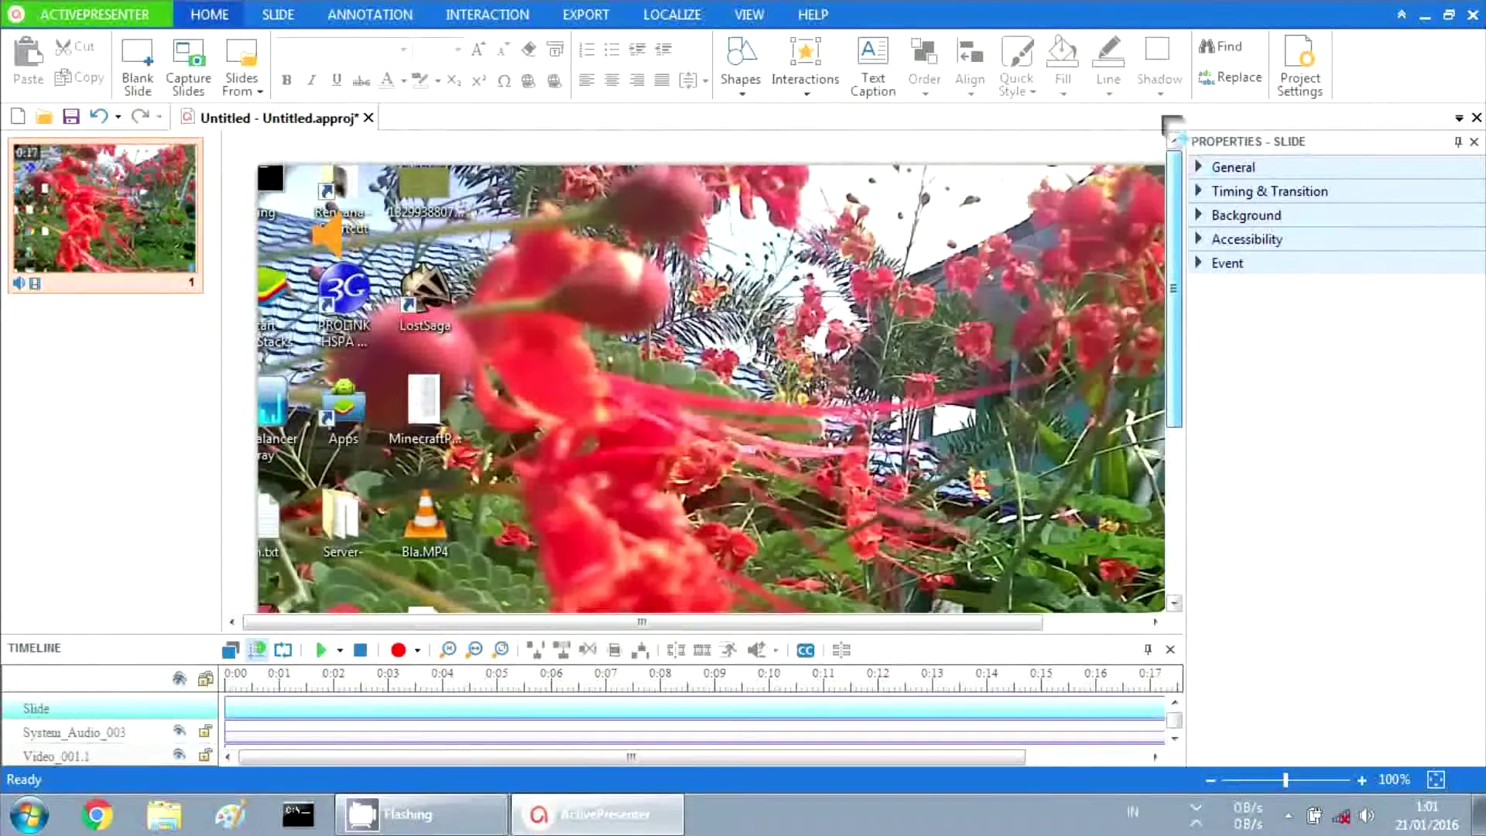
Step: Review the Export To Video settings with MP4 format (898 × 628, 24 fps), then close without exporting
left_click(604, 16)
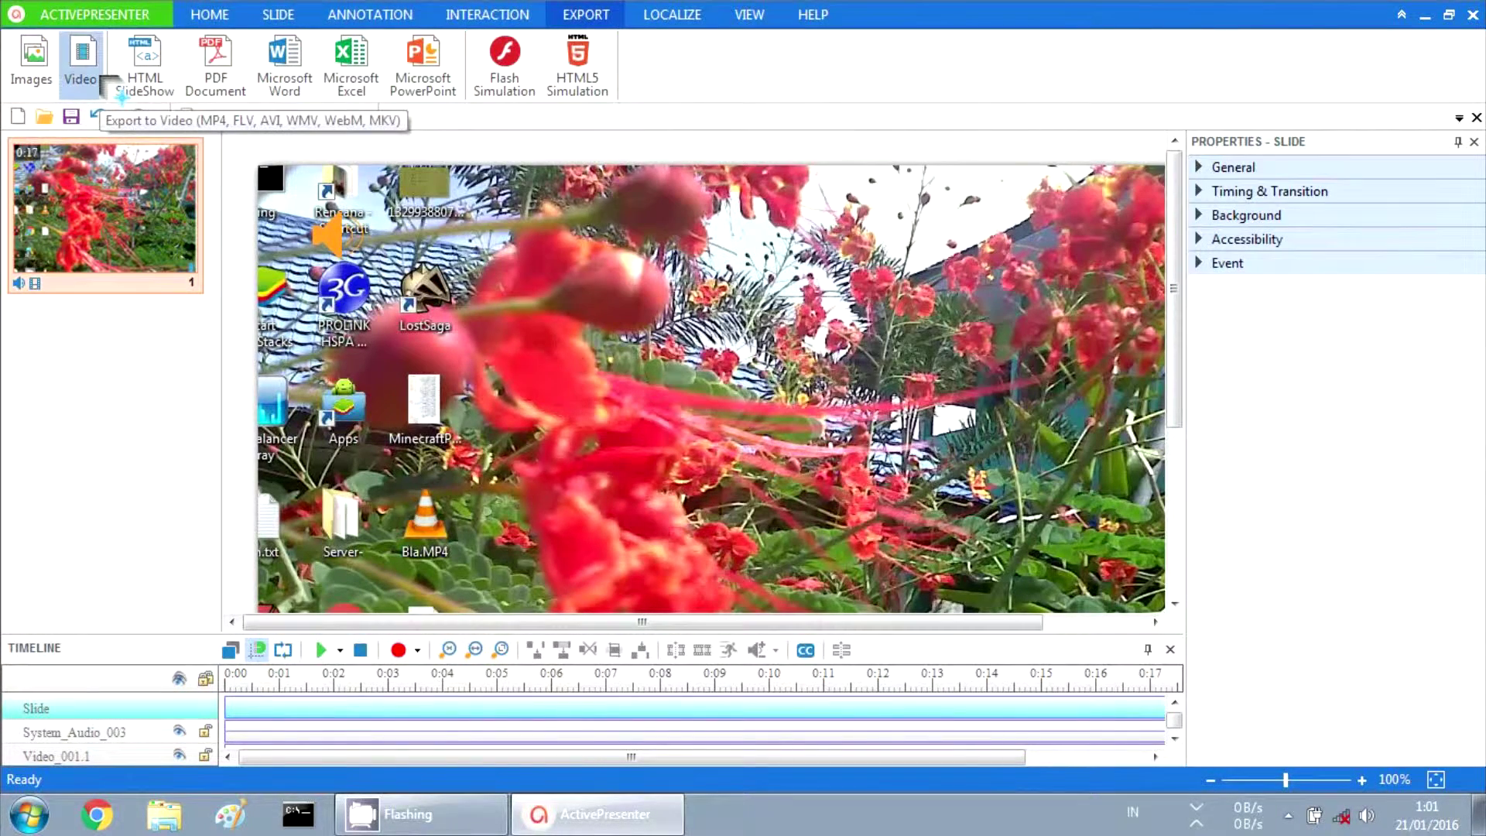
left_click(81, 71)
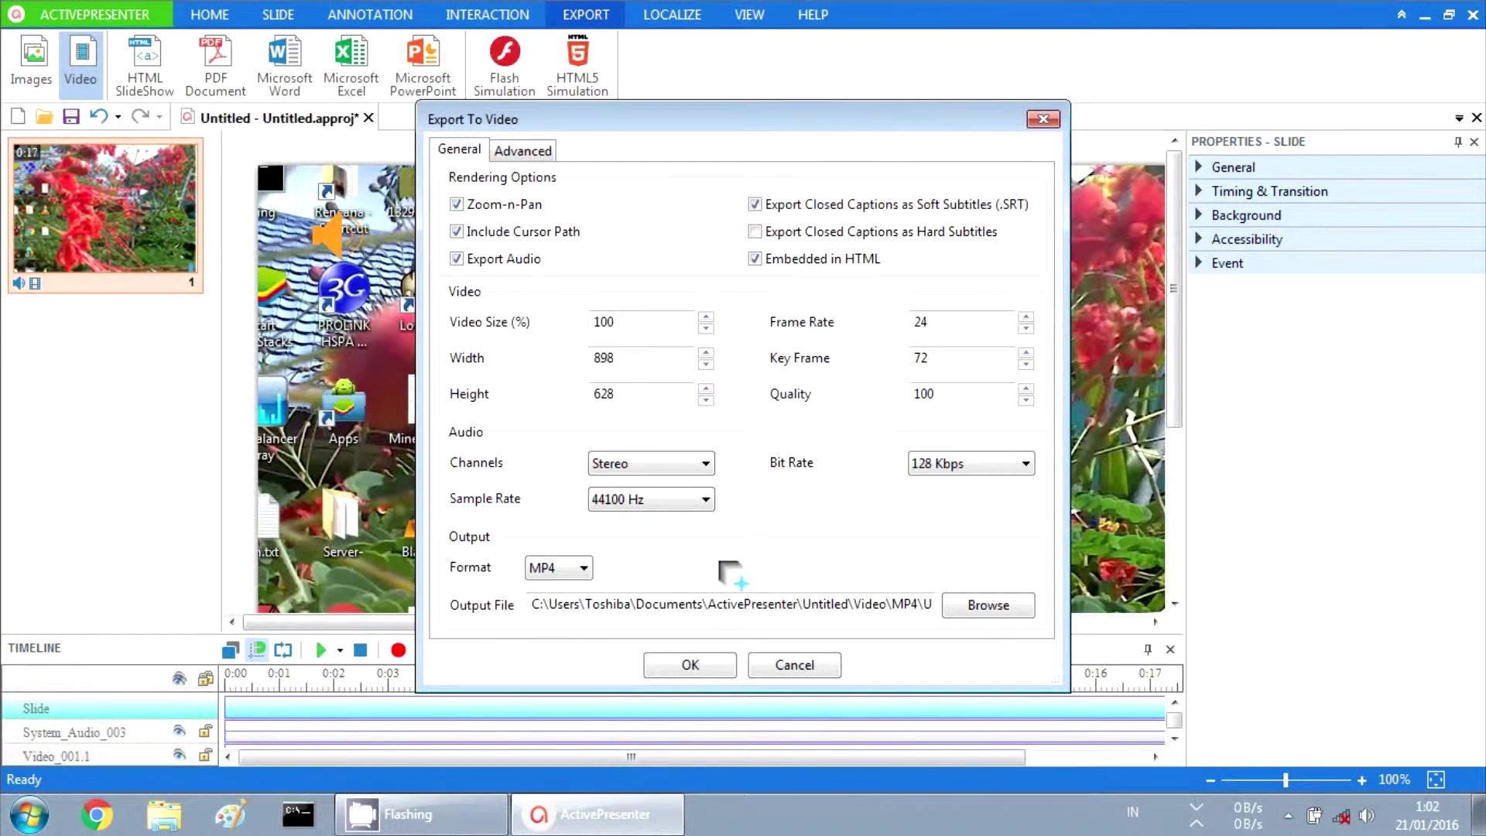
left_click(581, 569)
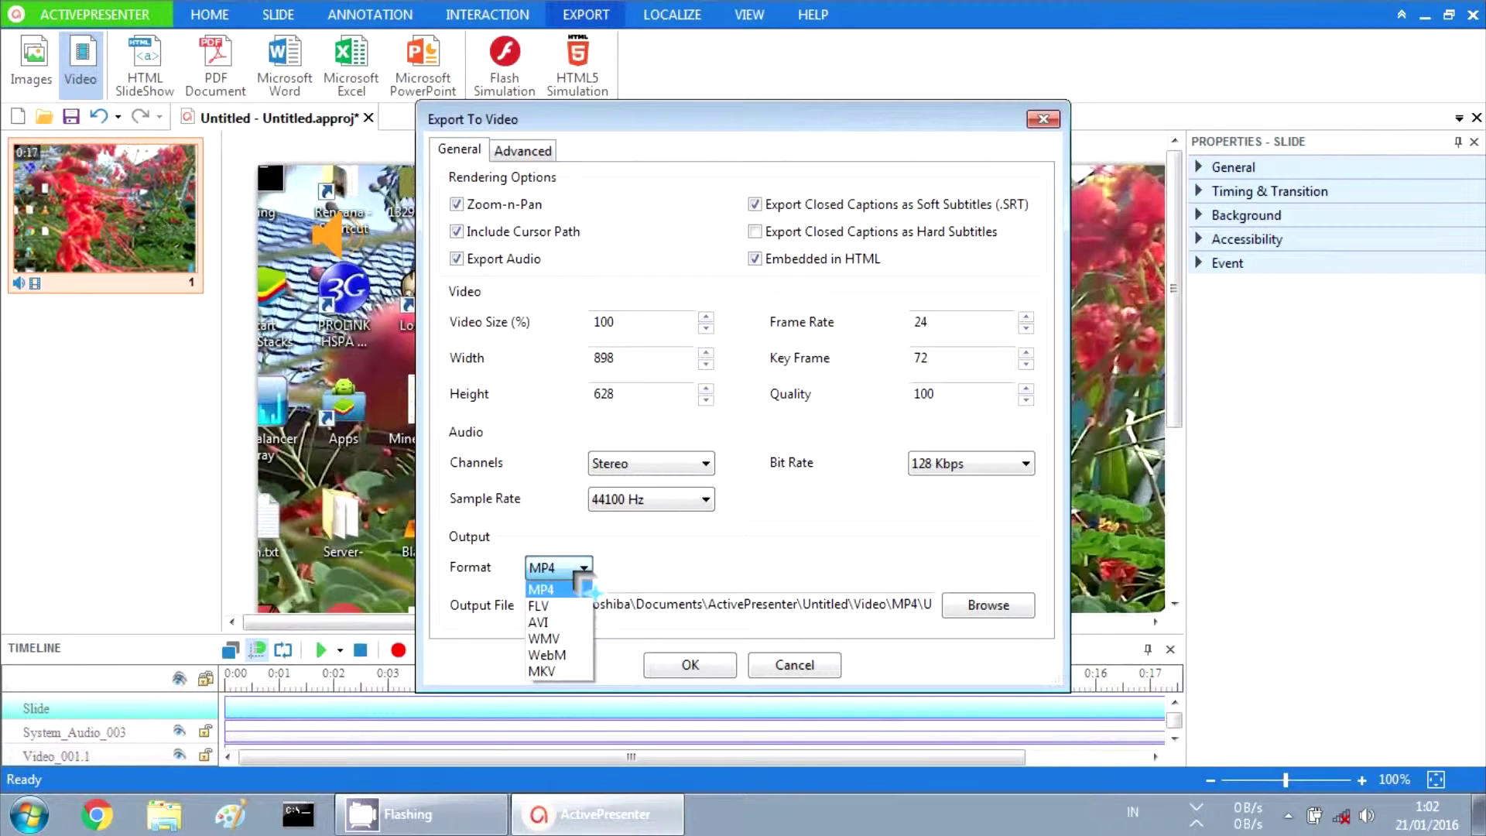
left_click(587, 588)
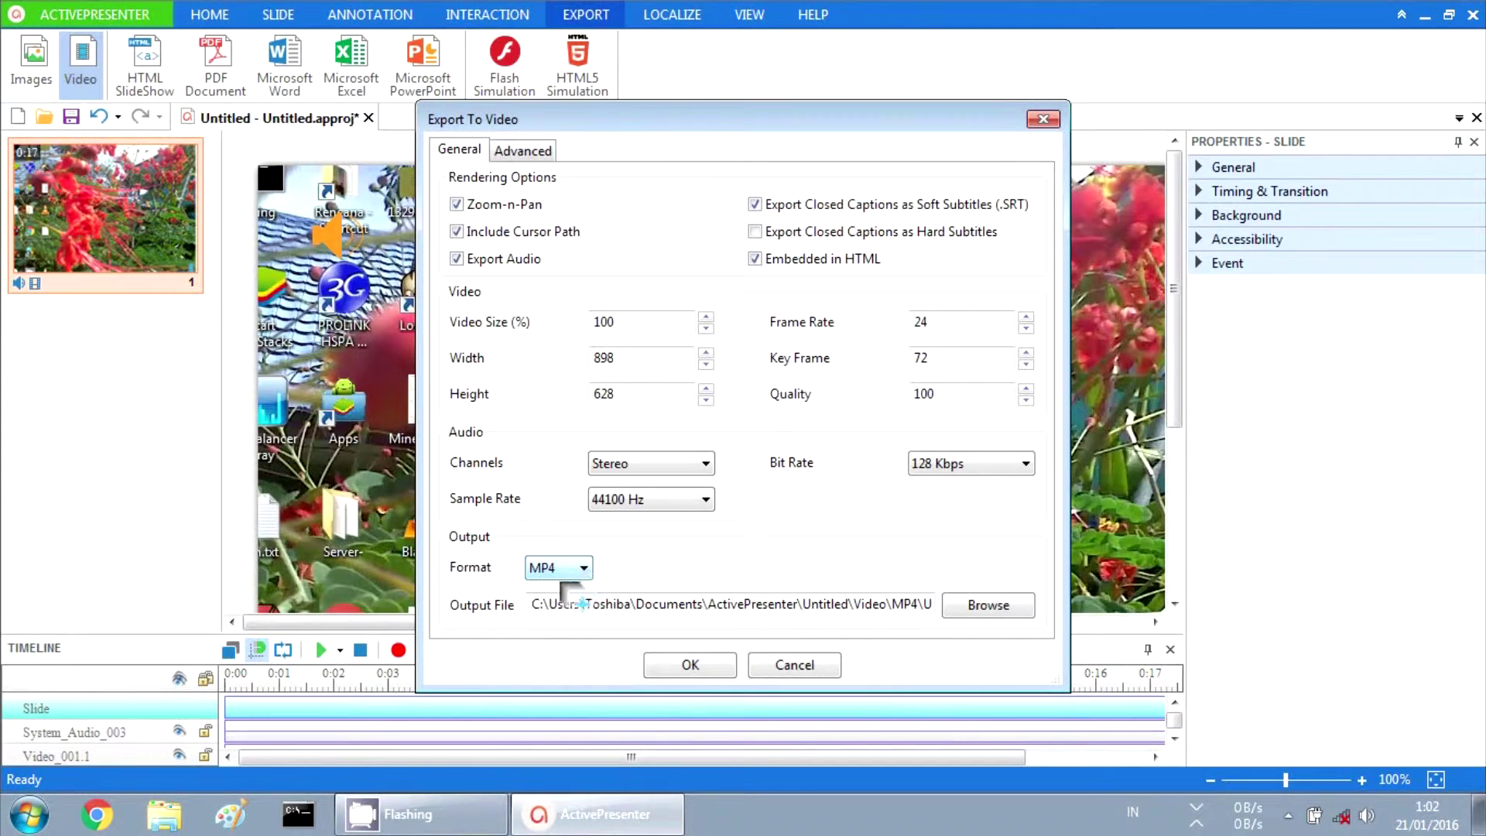
left_click(575, 569)
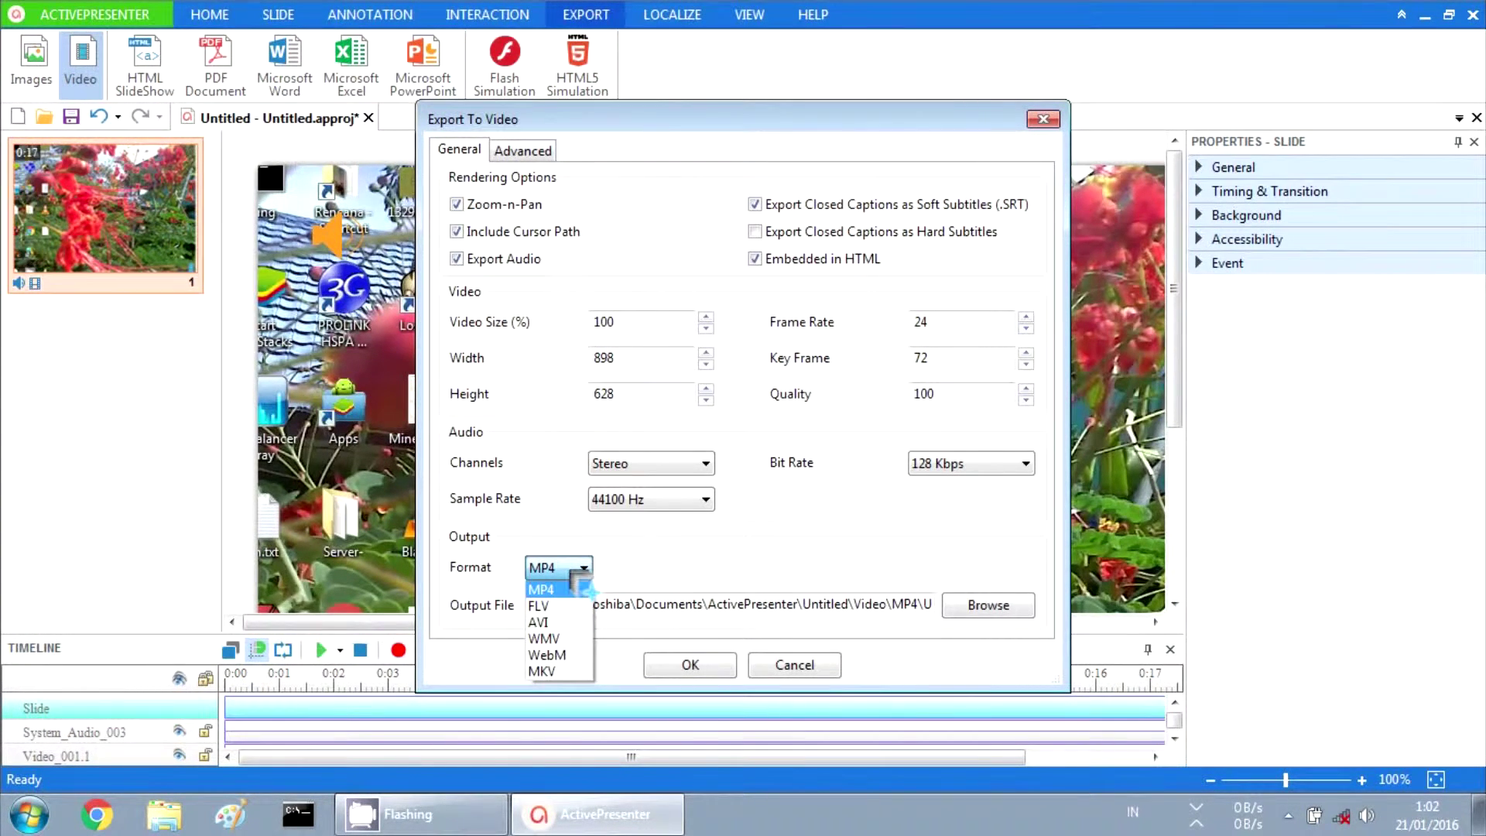
left_click(662, 557)
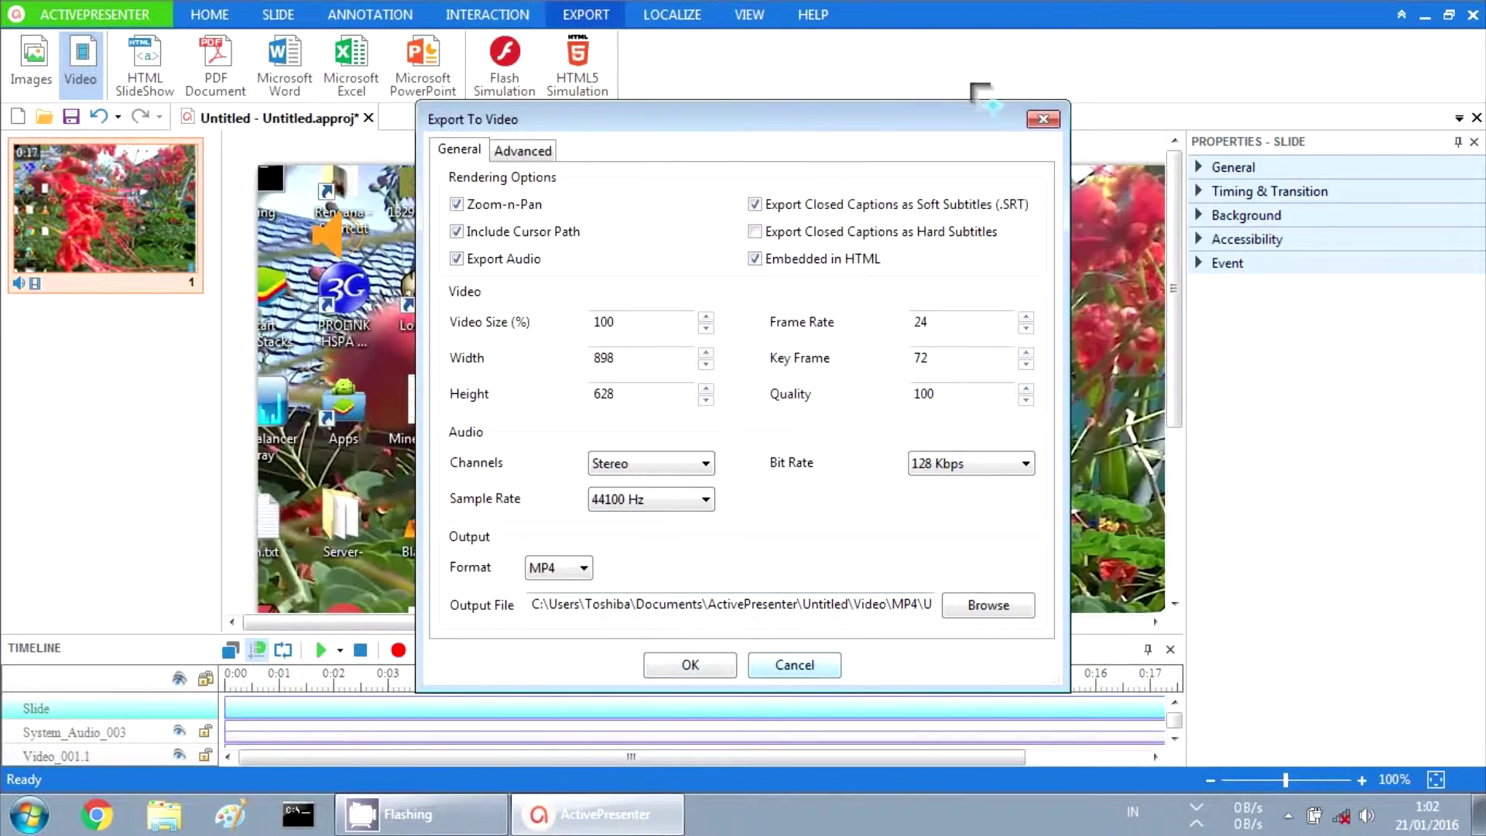
left_click(1042, 120)
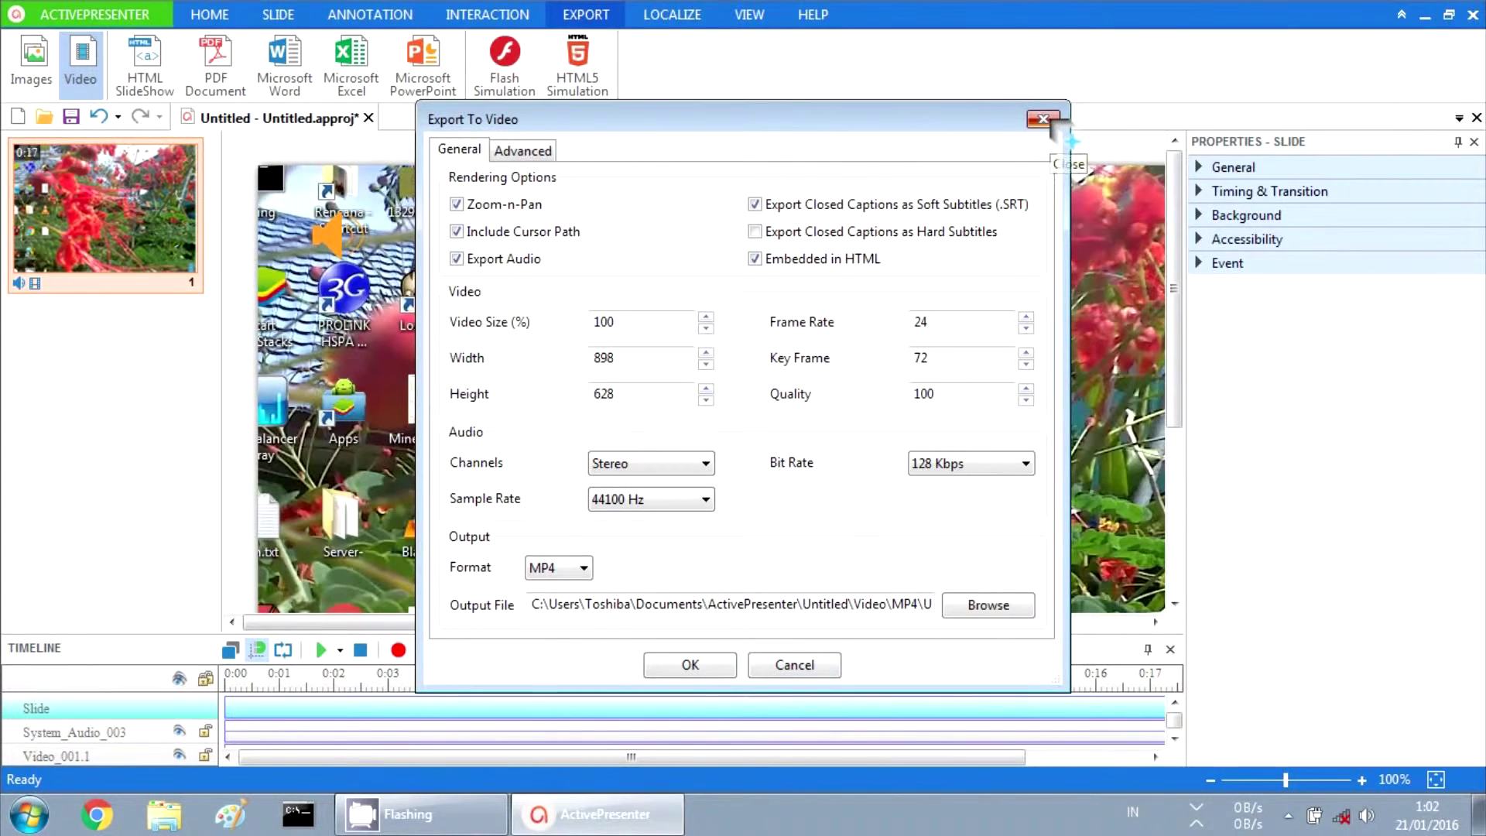
left_click_drag(1175, 216, 1175, 337)
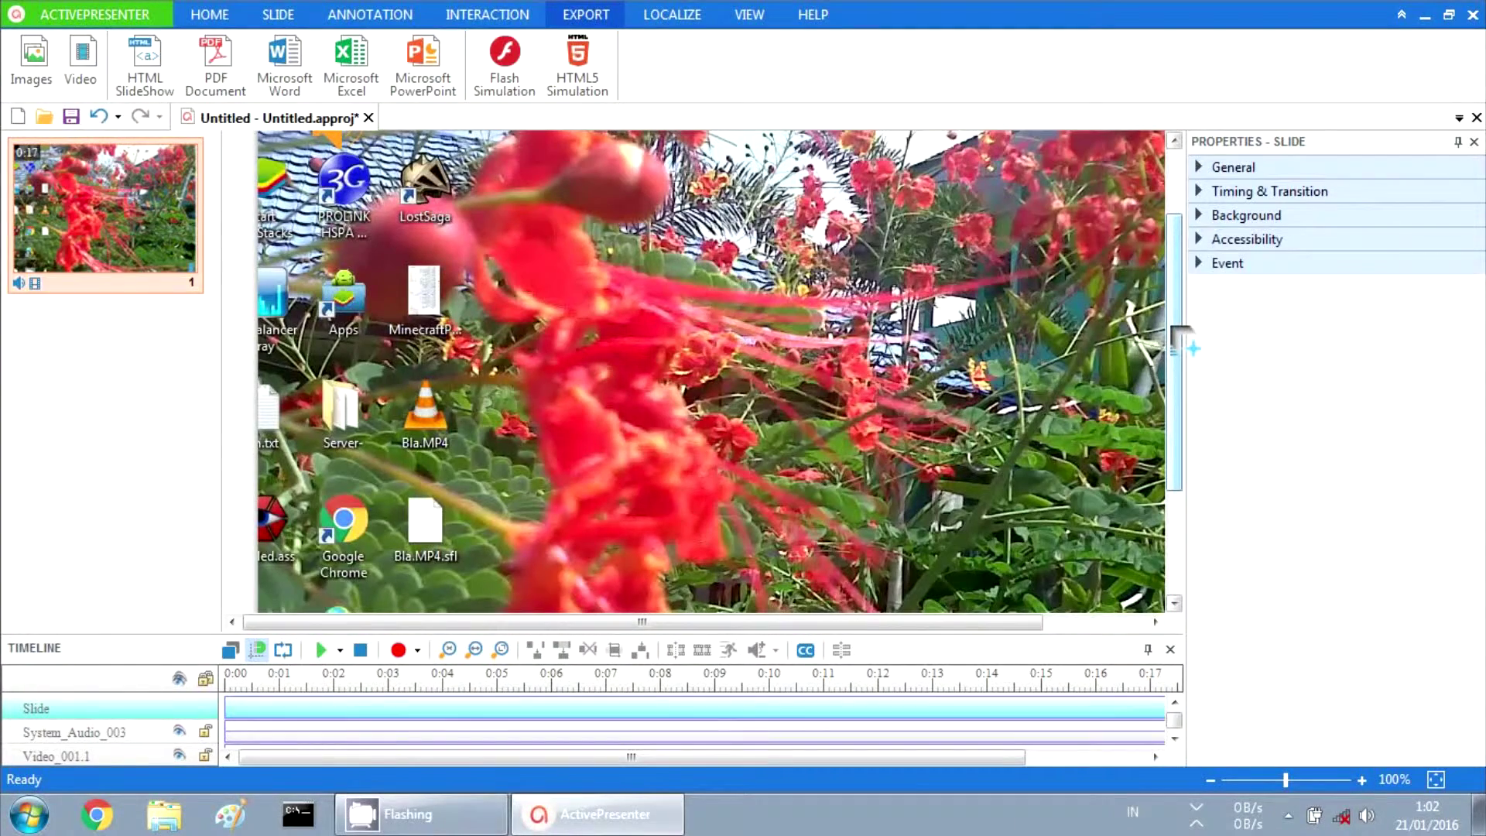
left_click_drag(1176, 318, 1179, 233)
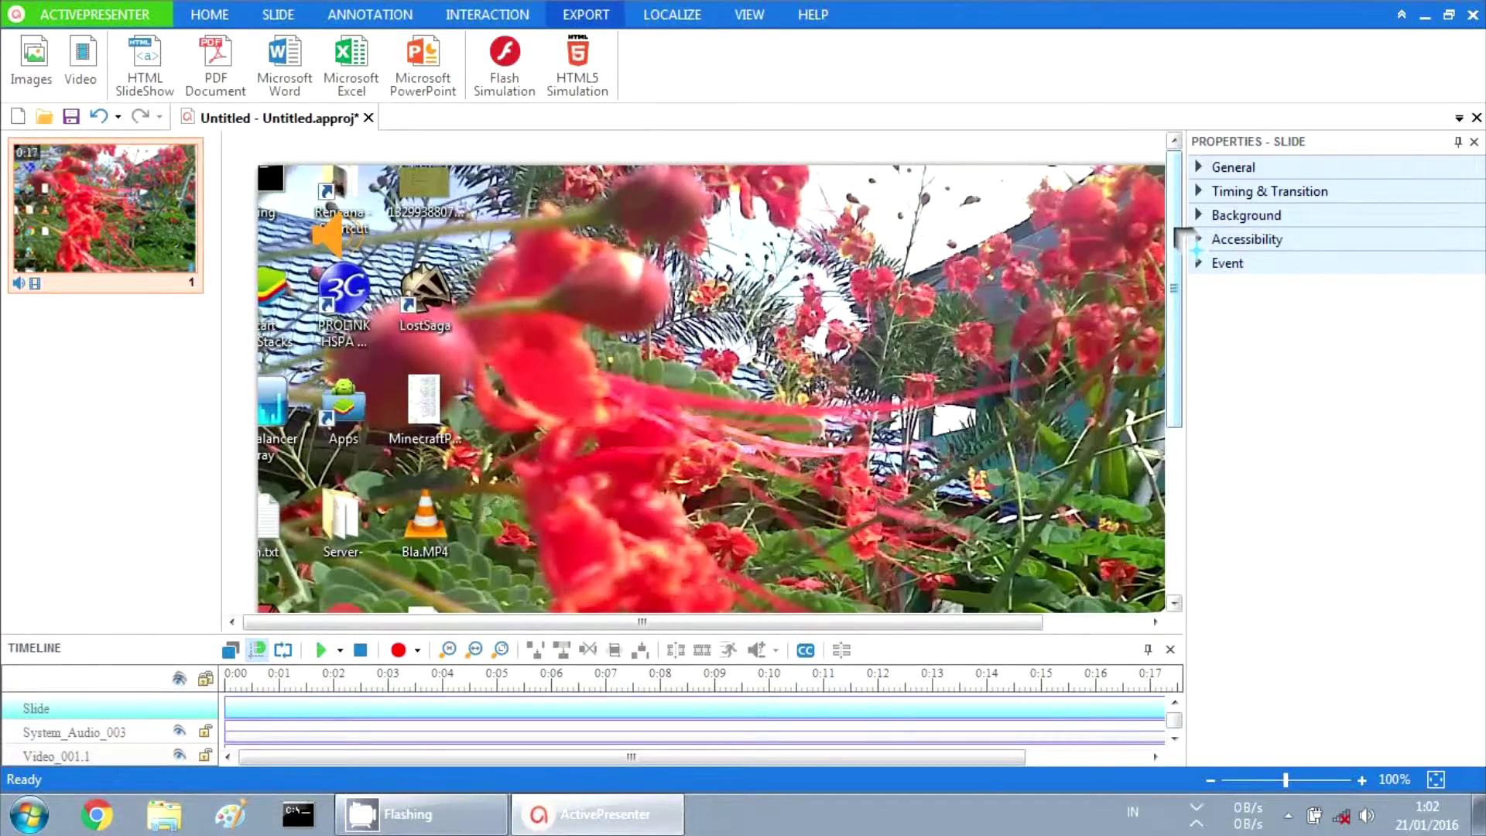
mouse_move(1184, 240)
left_mouse_down()
mouse_move(1190, 383)
mouse_move(1193, 133)
left_mouse_up()
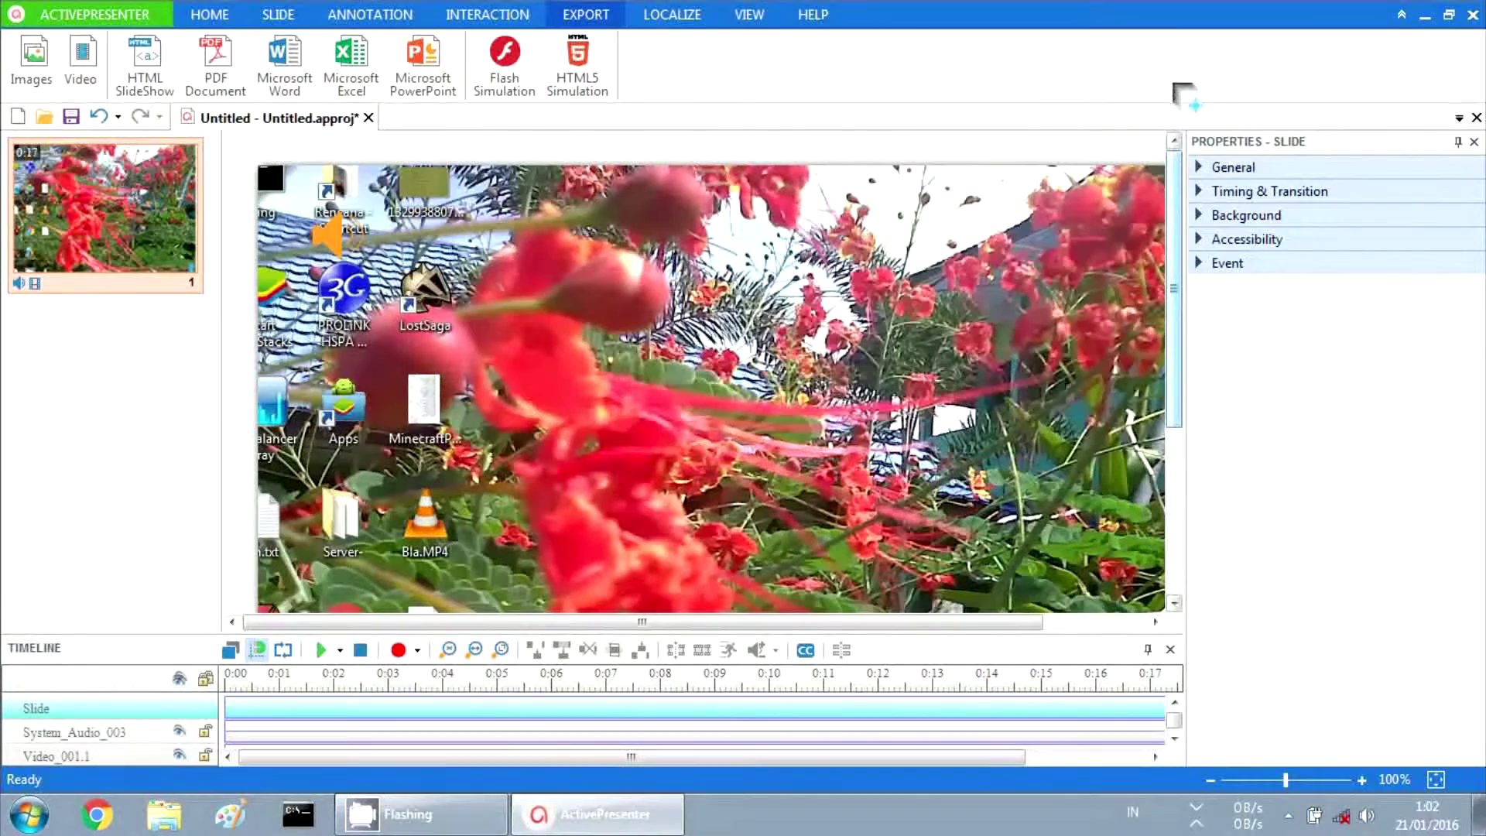